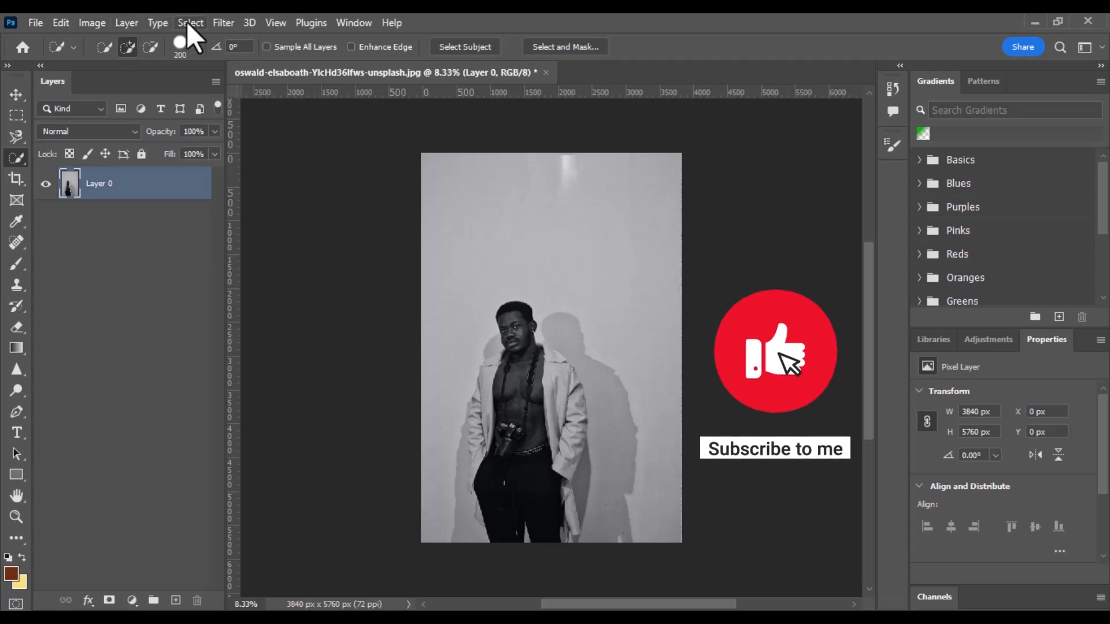
Use Select > Subject on Layer 0 to automatically select the man
left_click(186, 22)
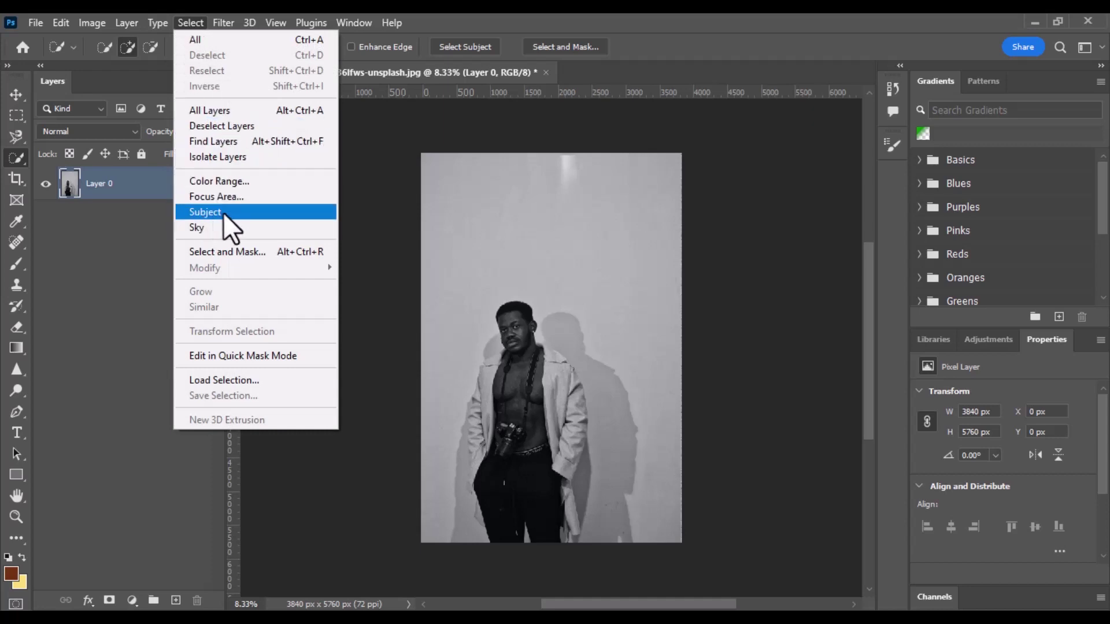
left_click(223, 213)
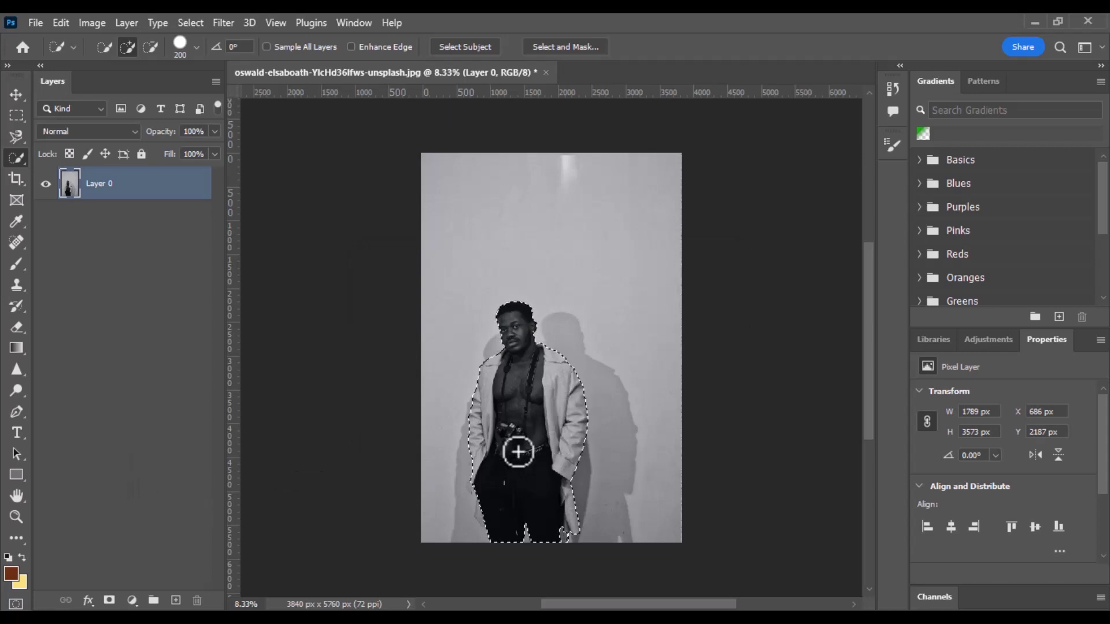
Zoom to the bottom of the photo and add the left leg's edge to the selection
scroll(530, 428, "up", 1)
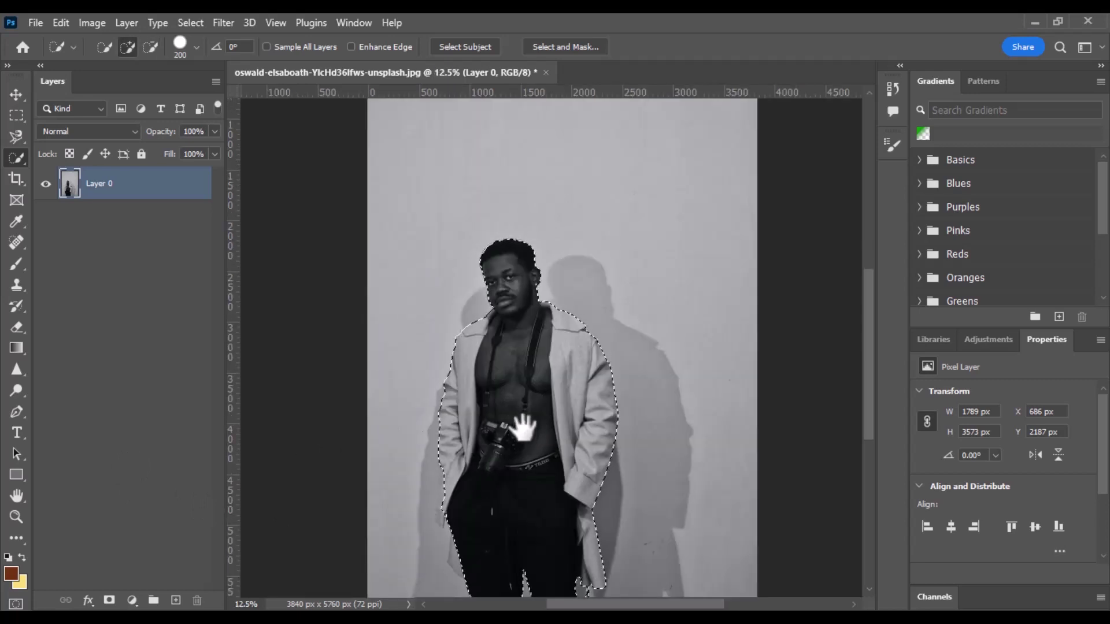
left_click_drag(523, 435, 523, 371)
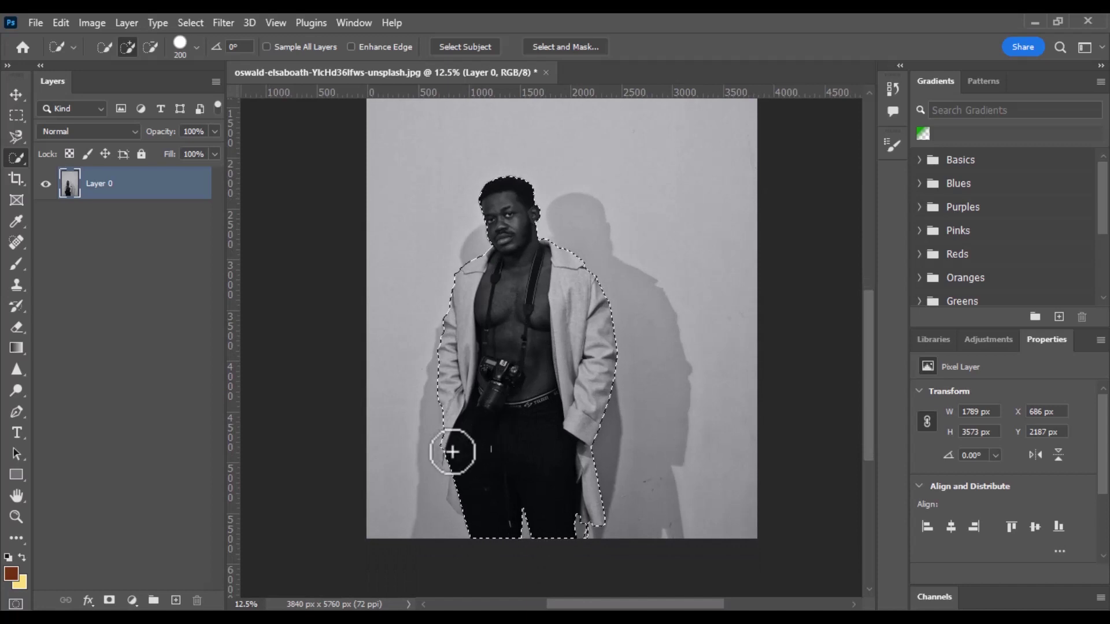
left_click_drag(443, 451, 446, 471)
scroll(446, 471, "up", 1)
scroll(441, 508, "up", 2)
scroll(447, 521, "up", 2)
scroll(451, 520, "up", 2)
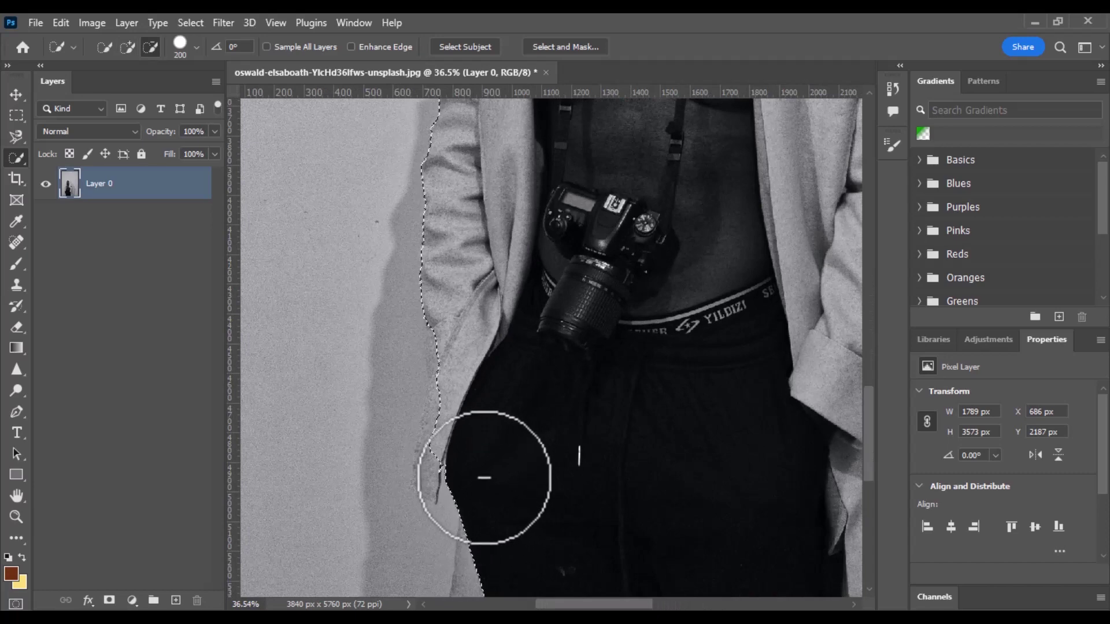
scroll(488, 461, "down", 1)
scroll(491, 459, "down", 1)
scroll(491, 461, "down", 1)
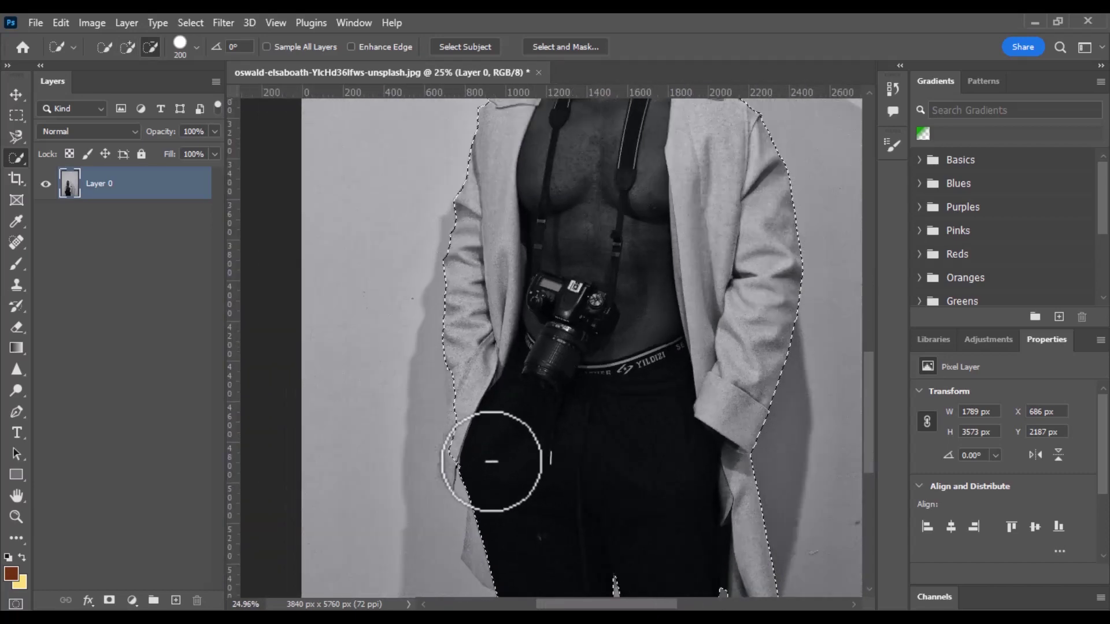
scroll(494, 471, "down", 1)
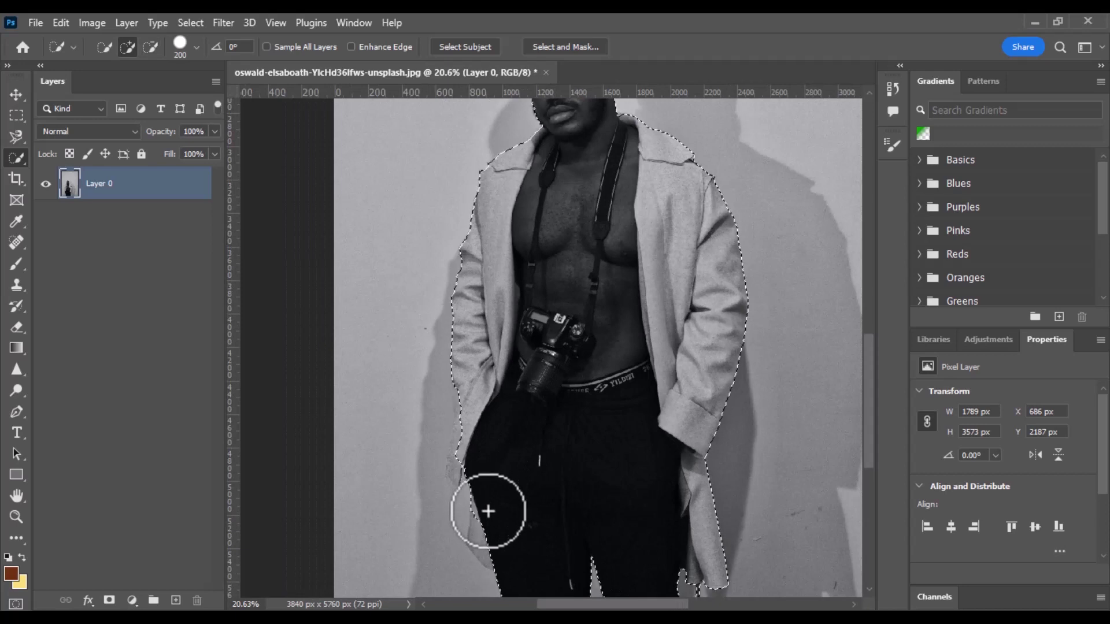
left_click(486, 523)
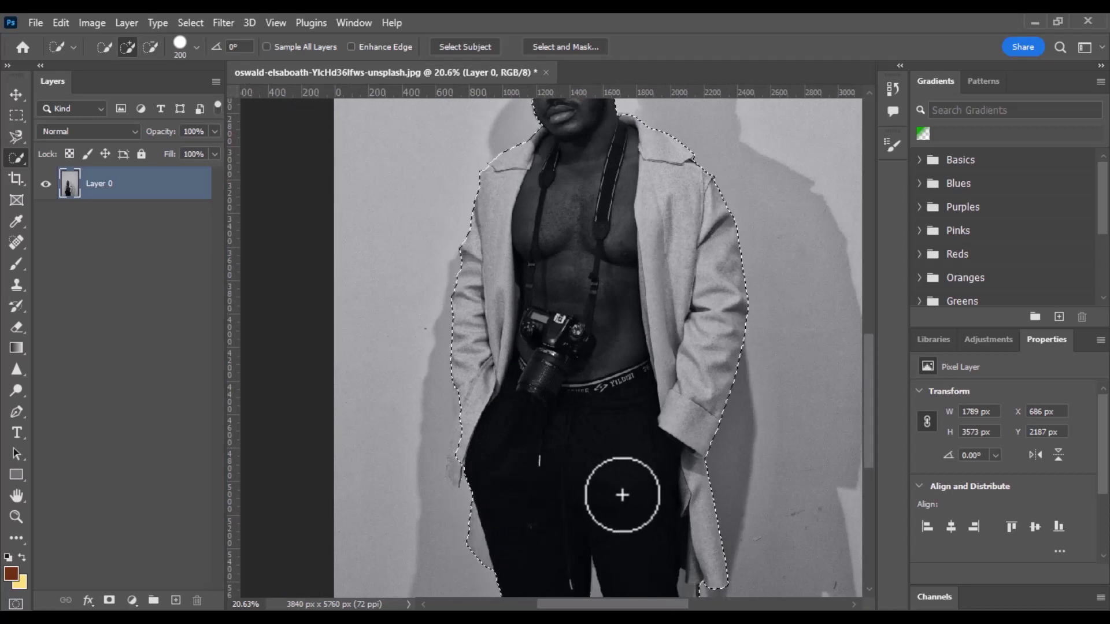
Shrink the brush to 90 and subtract the wall wedge between the legs
scroll(478, 461, "up", 1, "alt")
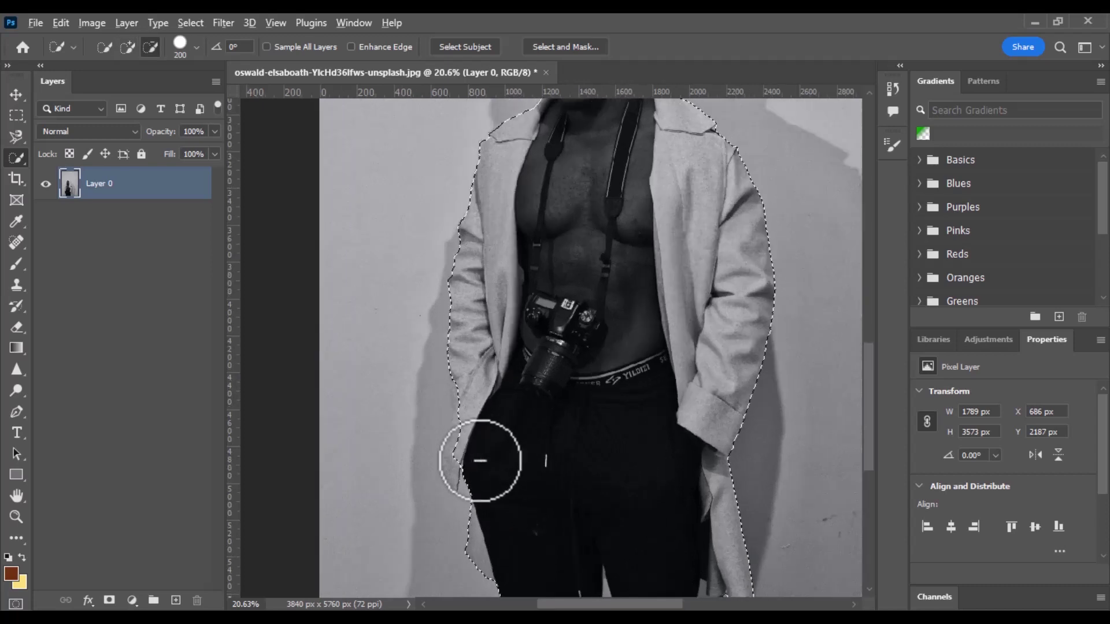
scroll(478, 460, "up", 2, "alt")
scroll(479, 461, "up", 1, "alt")
scroll(482, 460, "up", 1, "alt")
scroll(483, 459, "down", 2, "alt")
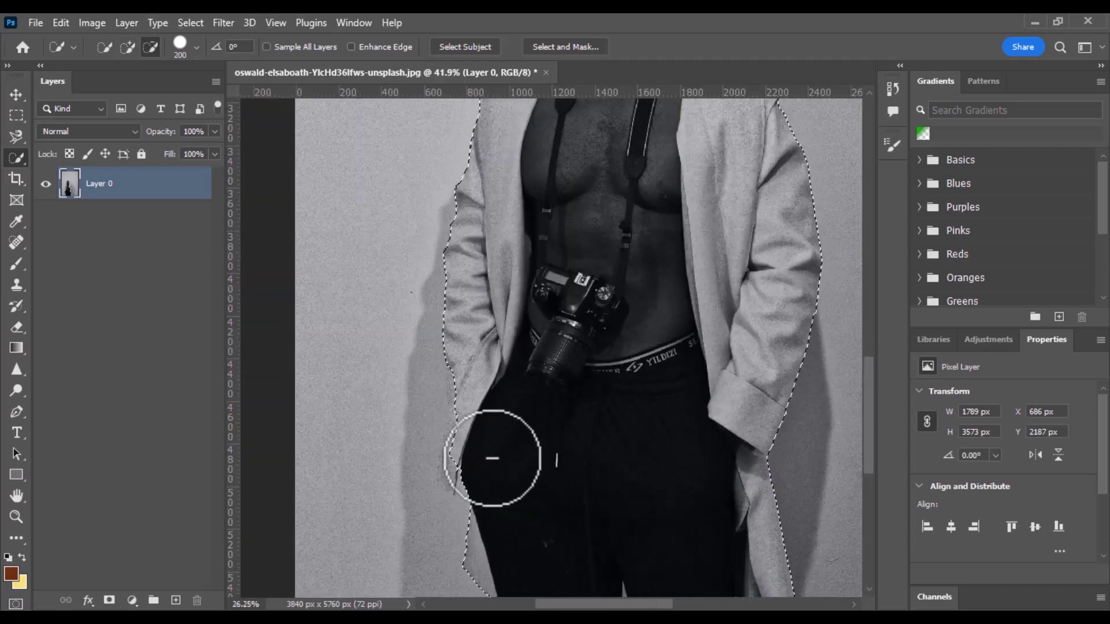
scroll(496, 458, "down", 2, "alt")
scroll(516, 463, "down", 1, "alt")
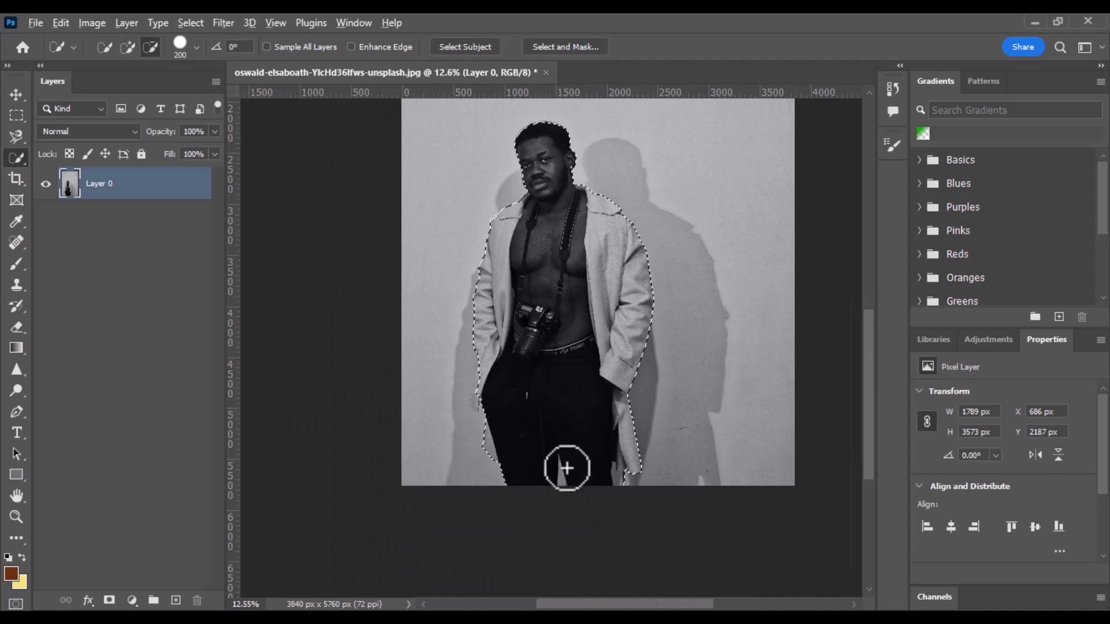
scroll(567, 466, "up", 2, "alt")
scroll(542, 488, "up", 1, "alt")
scroll(545, 515, "up", 1, "alt")
scroll(545, 514, "up", 1, "alt")
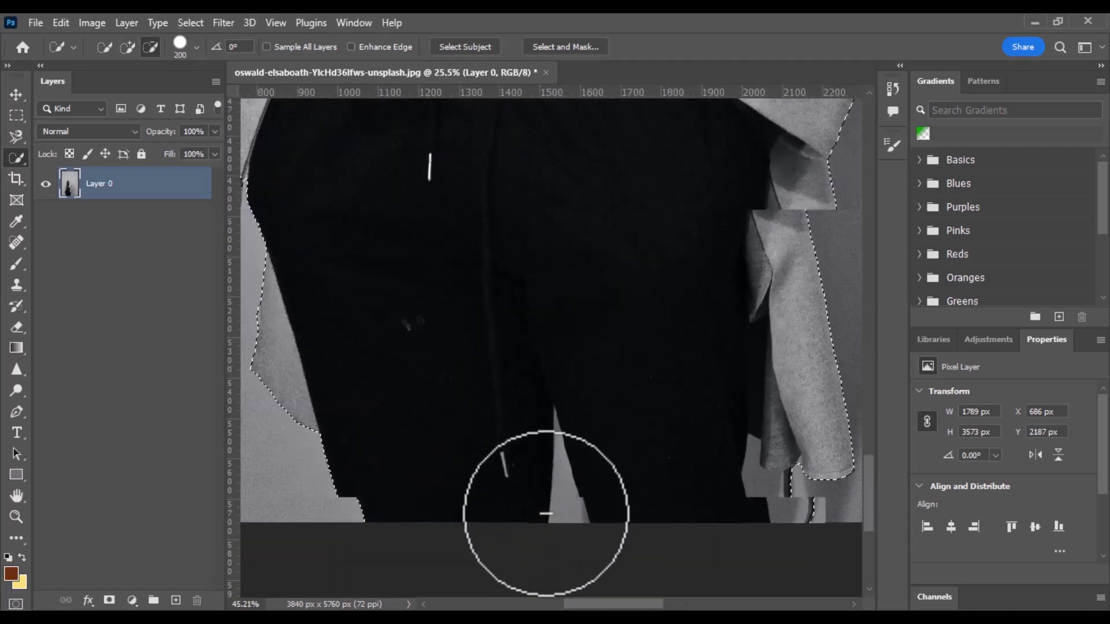
scroll(547, 512, "up", 1, "alt")
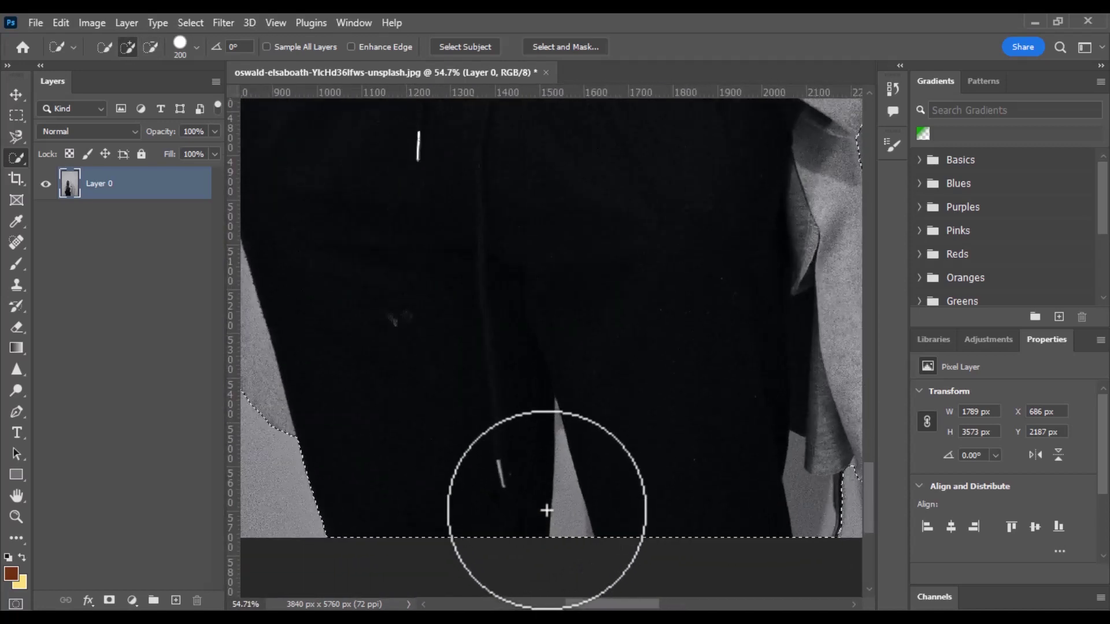
key("bracketleft")
key("bracketleft")
key("bracketleft")
key("bracketleft")
key("bracketleft")
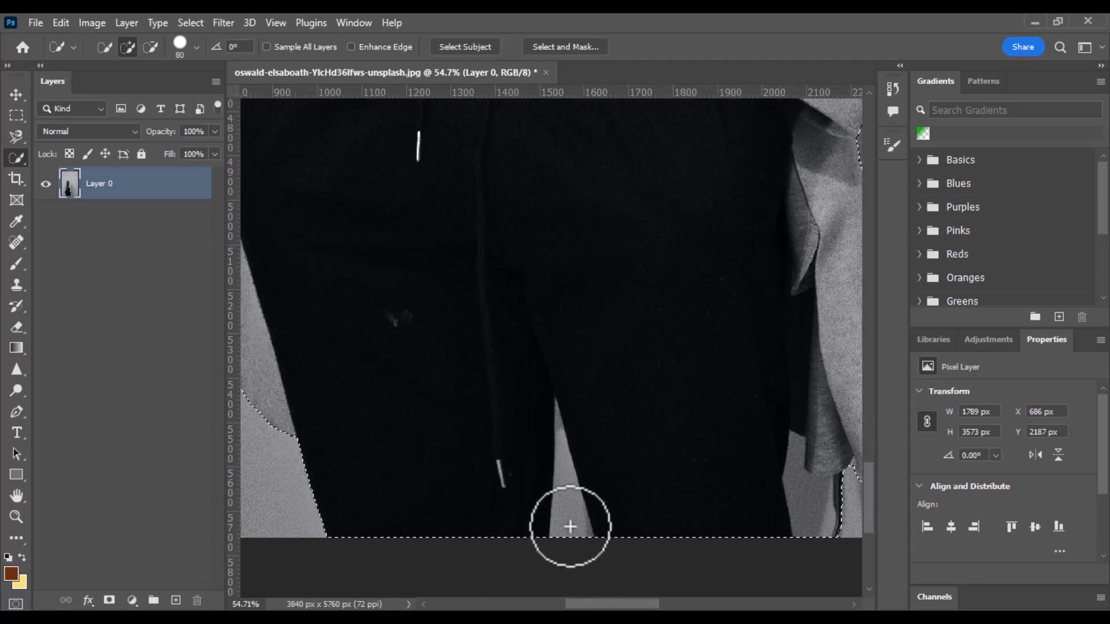
key("alt")
left_click(570, 523, "alt")
scroll(578, 494, "down", 3)
scroll(573, 488, "down", 2)
scroll(568, 481, "down", 2)
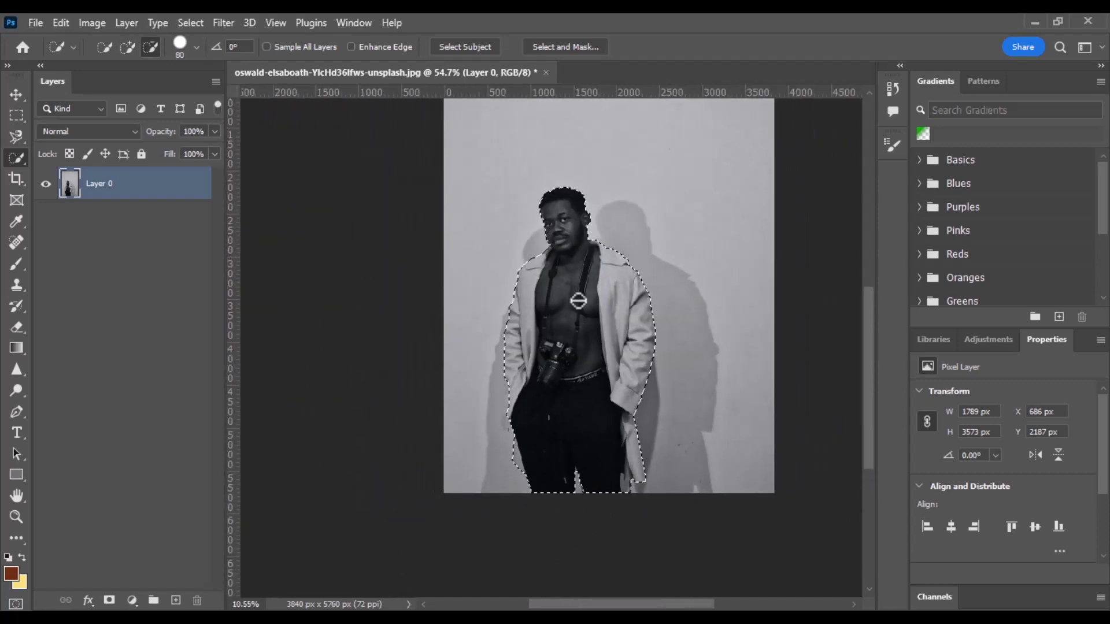
scroll(575, 266, "up", 1)
scroll(574, 295, "up", 1)
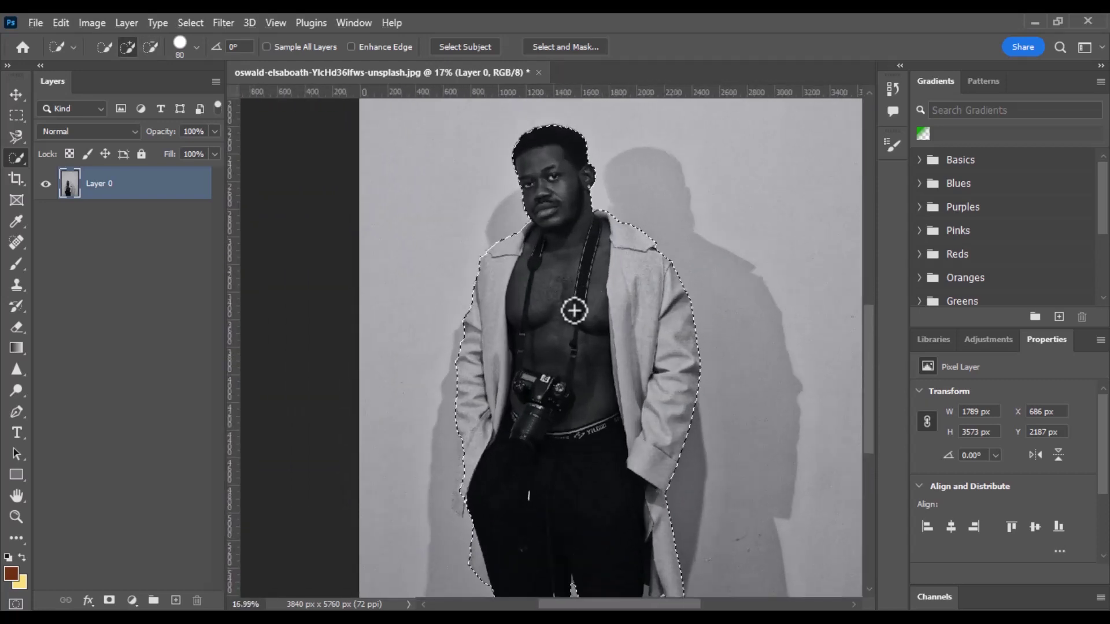
right_click(589, 375)
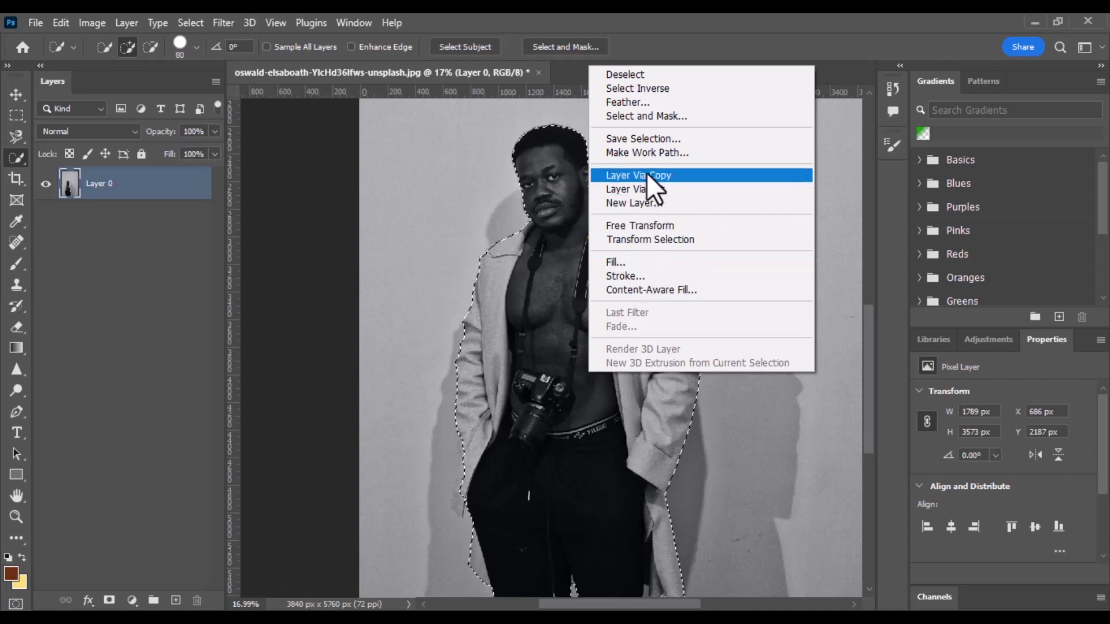
In Select and Mask, set Output To New Layer to create Layer 0 copy with the cutout man
left_click(644, 114)
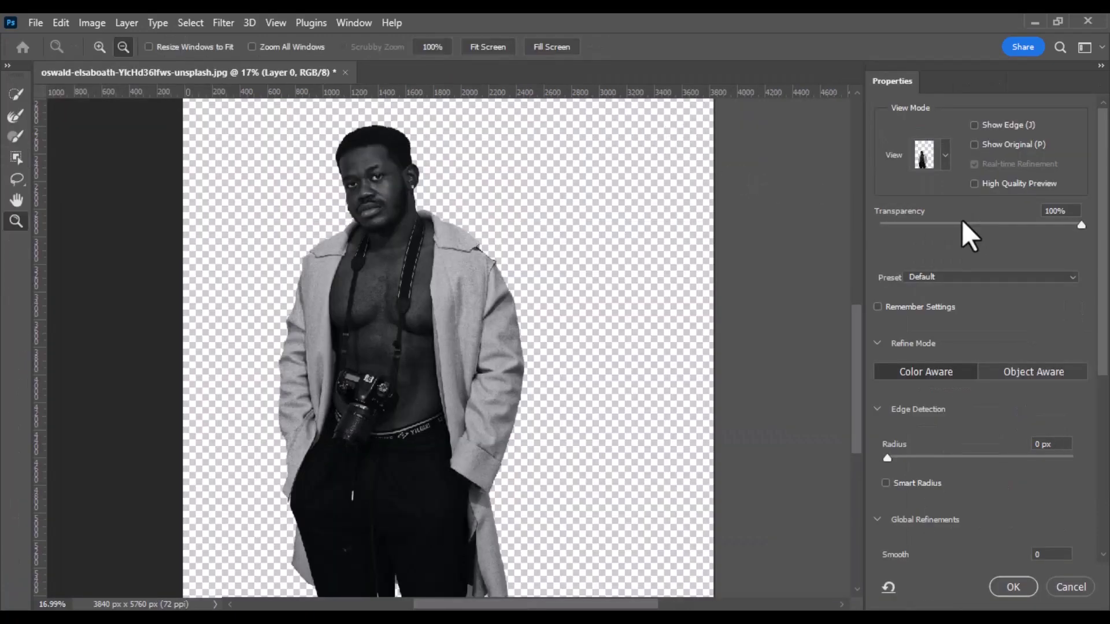
scroll(963, 242, "down", 2)
scroll(966, 283, "down", 2)
scroll(969, 329, "down", 3)
scroll(970, 370, "down", 4)
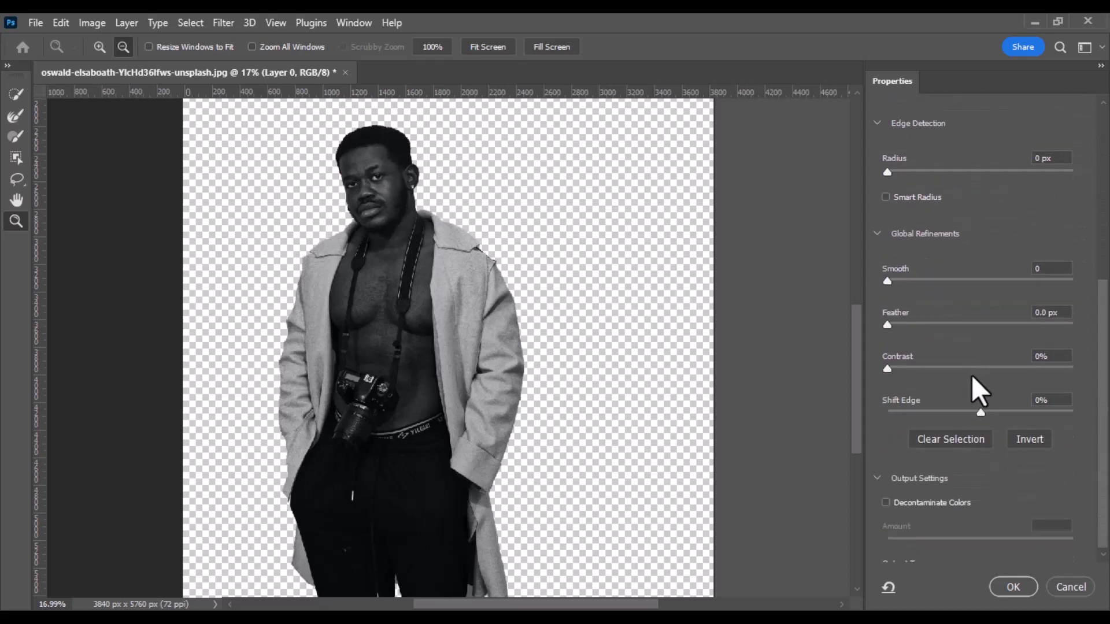
scroll(975, 382, "down", 1)
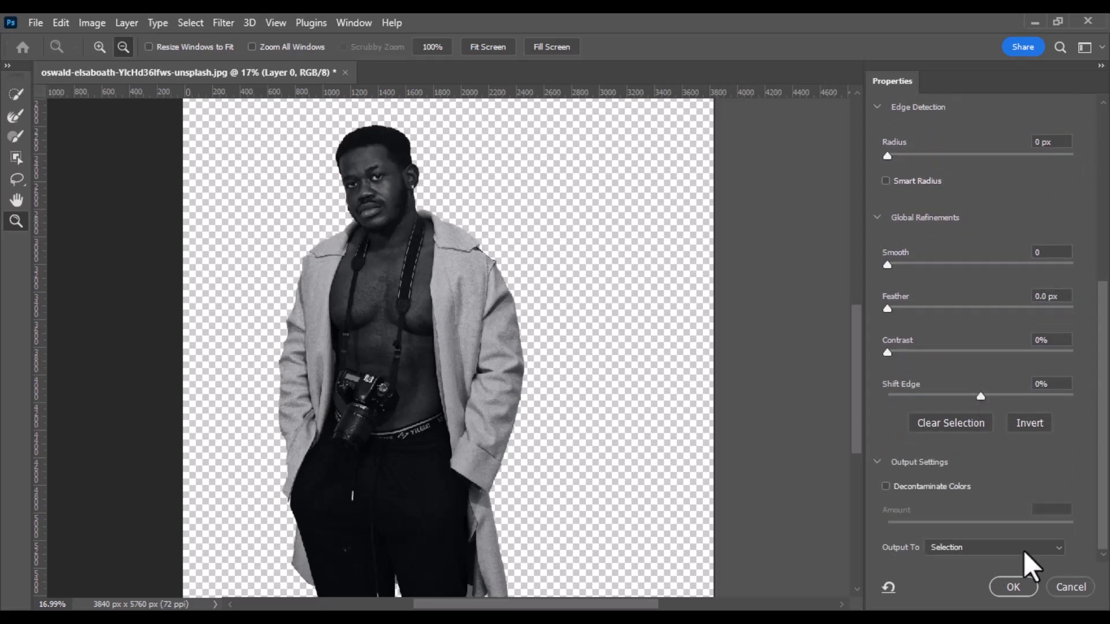
left_click(1024, 549)
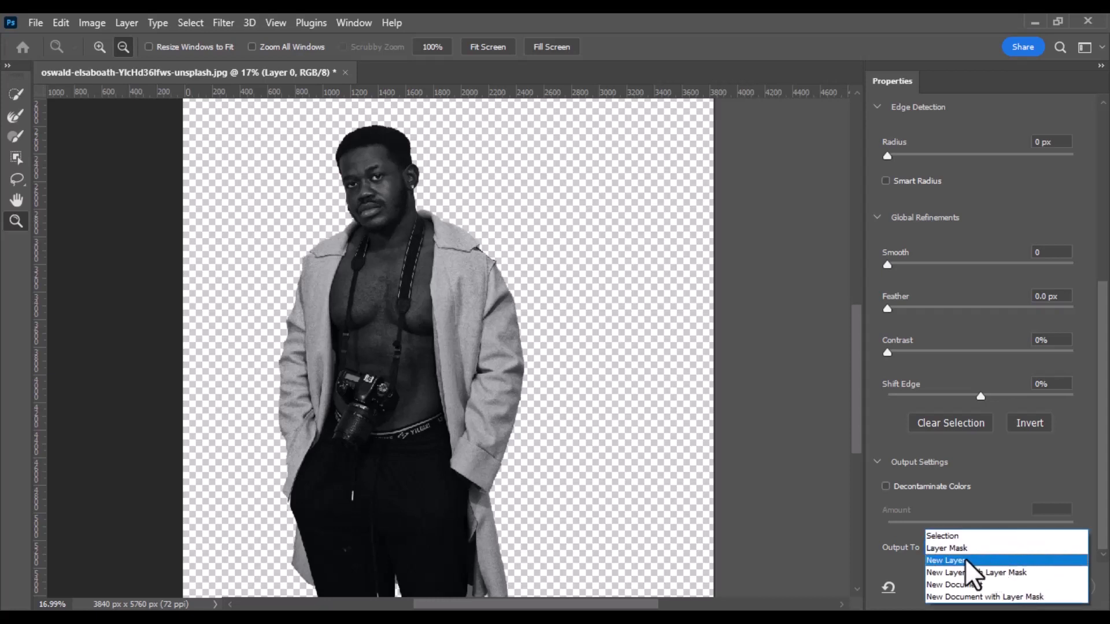
left_click(982, 560)
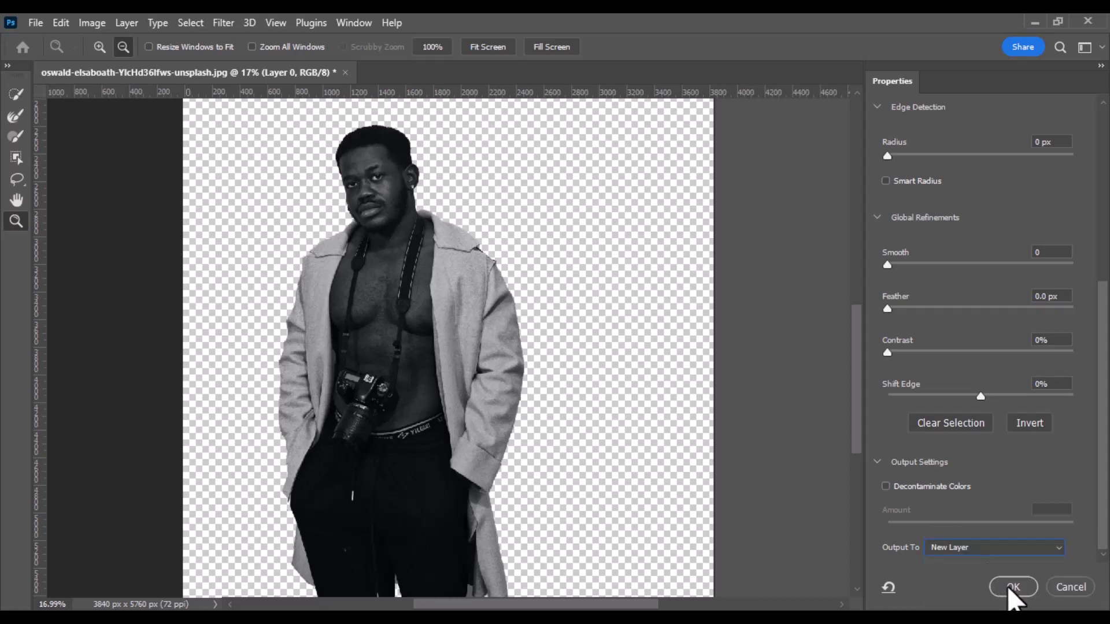
left_click(1008, 587)
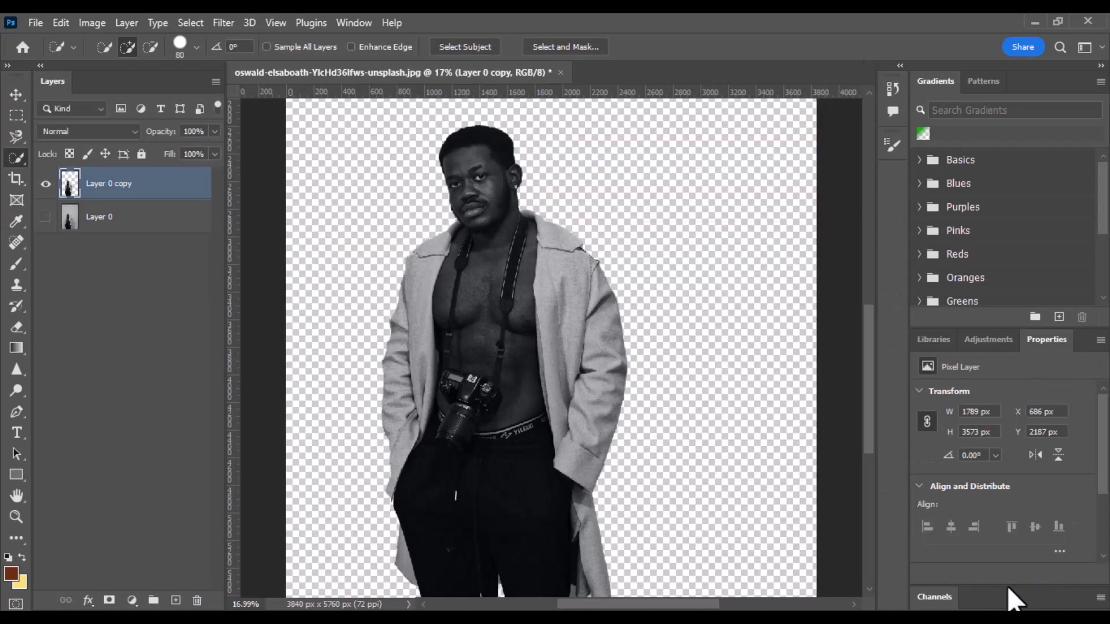
Unhide Layer 0 and make it the active layer, keeping Quick Selection ready
left_click(45, 217)
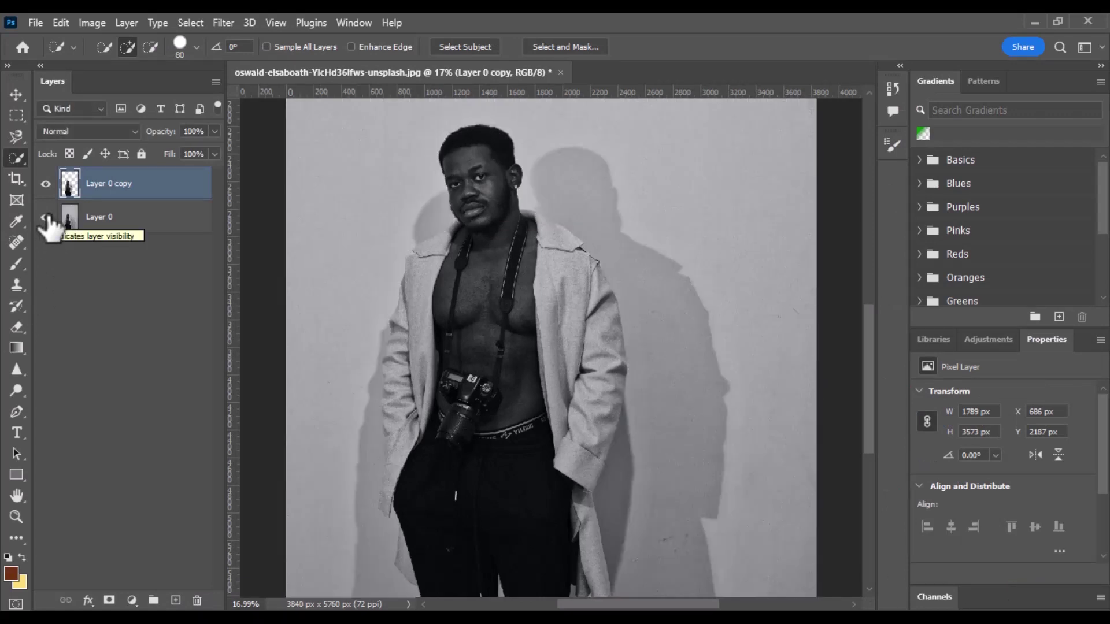
left_click(122, 223)
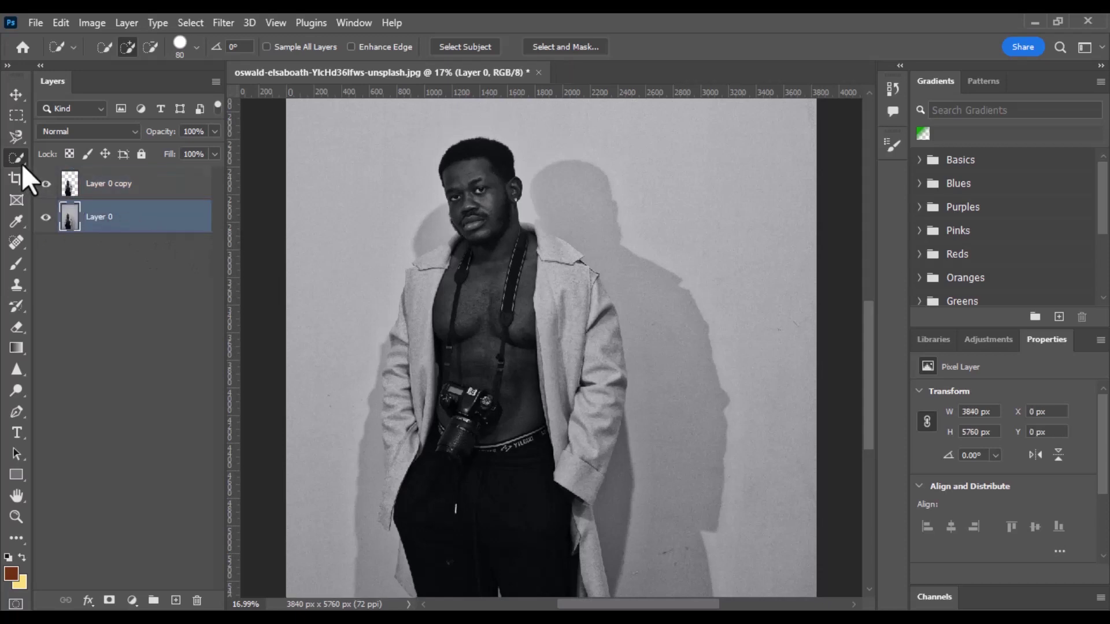
left_click_drag(19, 162, 79, 171)
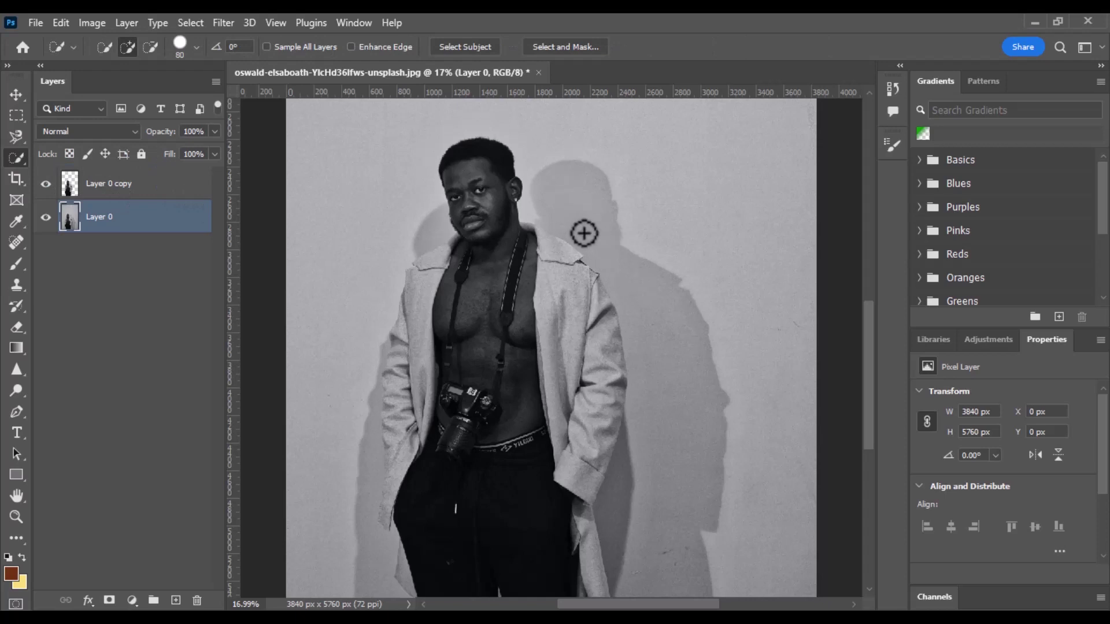
Brush over the wall shadow behind the head and subtract the ear and neck
left_click_drag(544, 196, 568, 218)
key("alt")
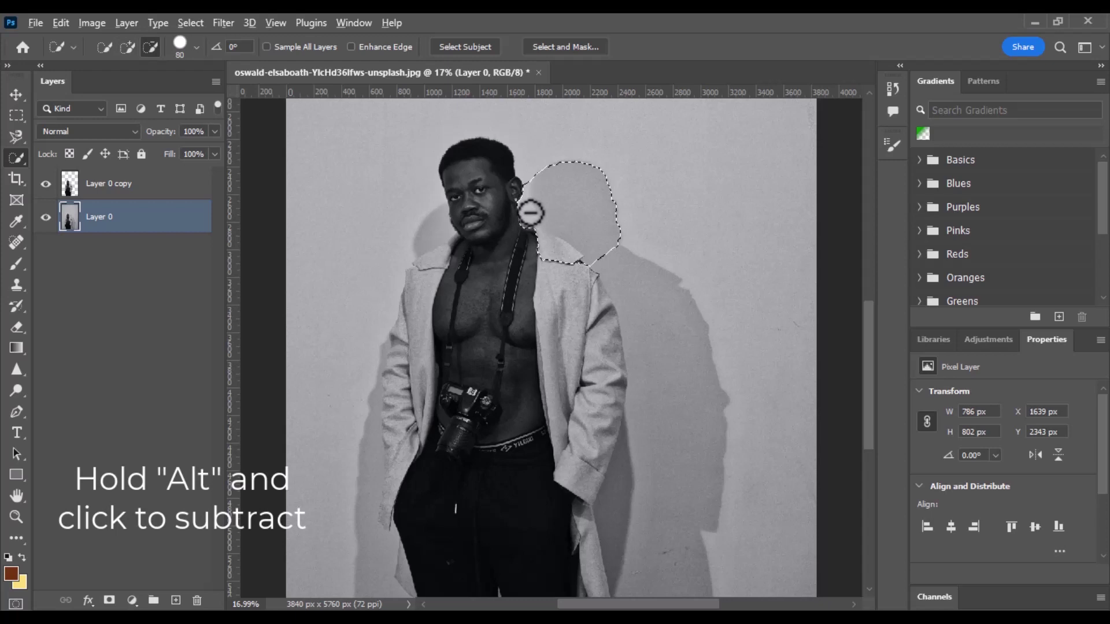
left_click(525, 209, "alt")
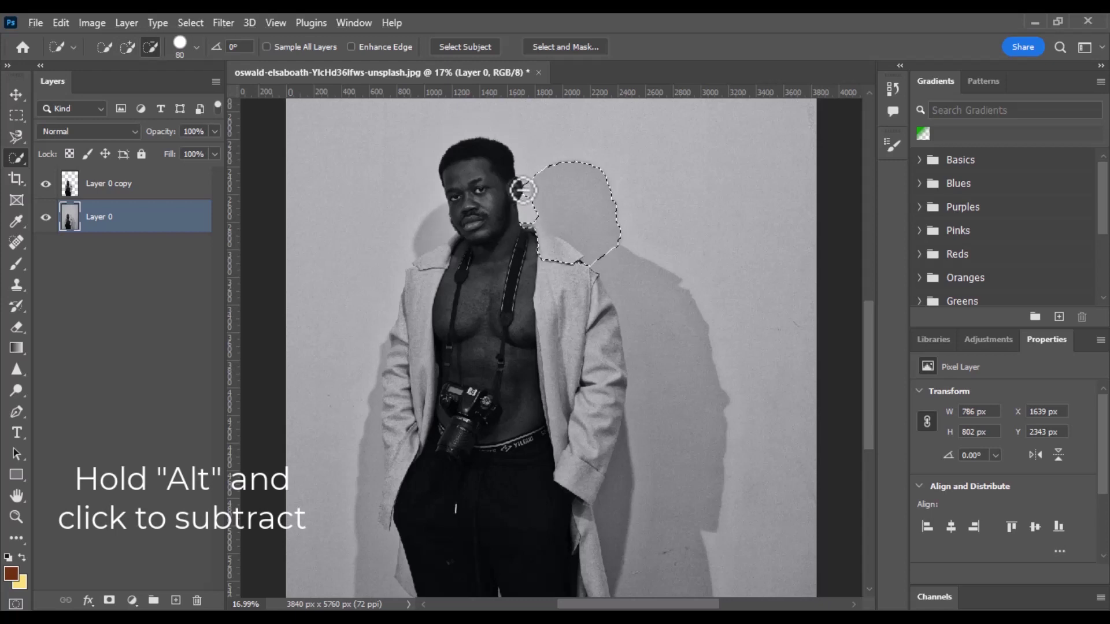
left_click(529, 222, "alt")
mouse_move(543, 233)
left_mouse_down()
mouse_move(564, 246)
mouse_move(533, 239)
left_mouse_up()
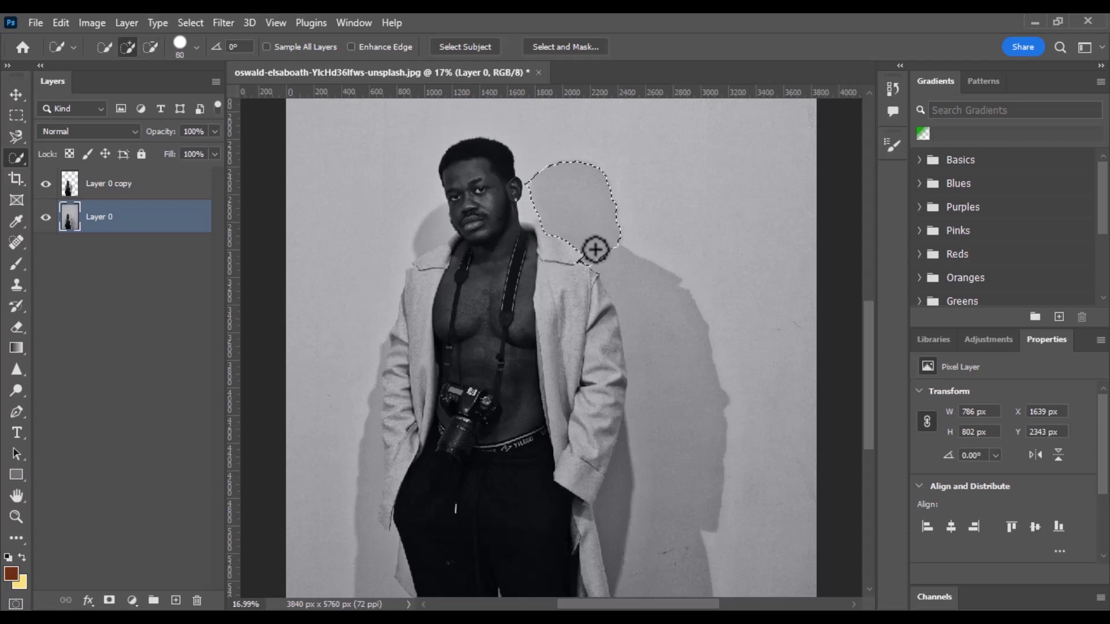
Extend the shadow selection below the shoulder and trim away the coat hem and coat
mouse_move(601, 254)
left_mouse_down()
mouse_move(665, 349)
mouse_move(669, 454)
left_mouse_up()
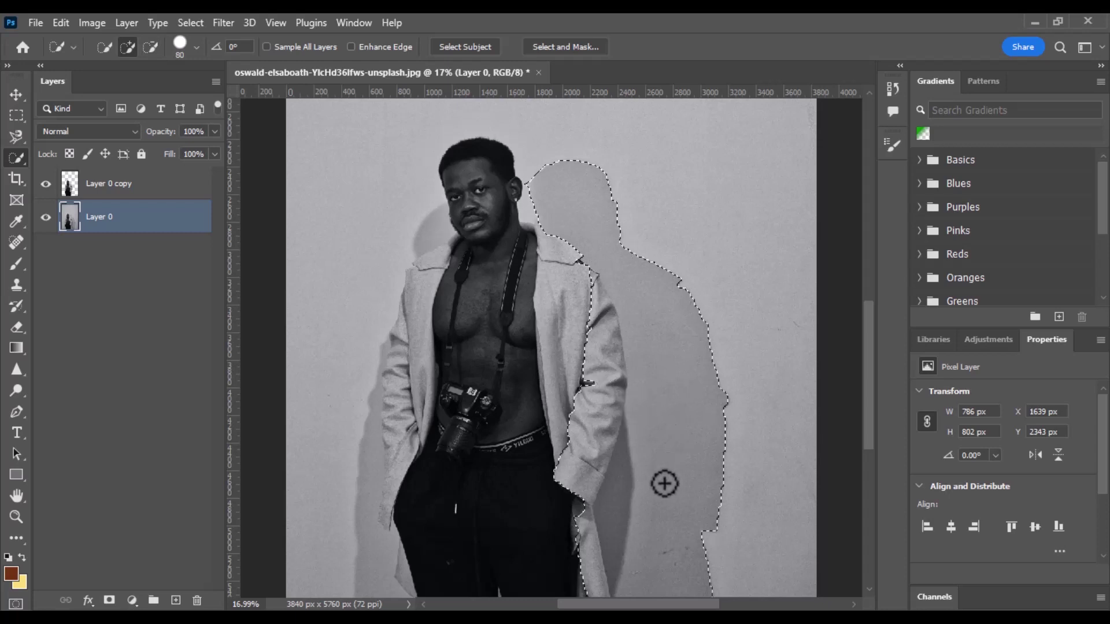
scroll(664, 437, "down", 2)
scroll(664, 437, "down", 2)
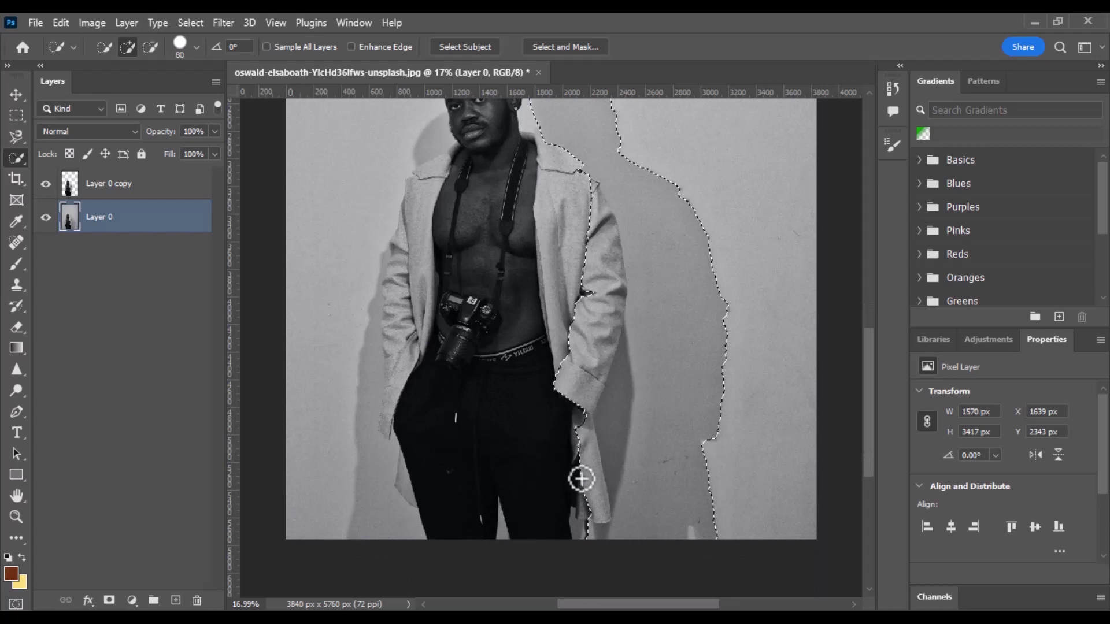
key("alt")
left_click_drag(594, 528, 595, 520)
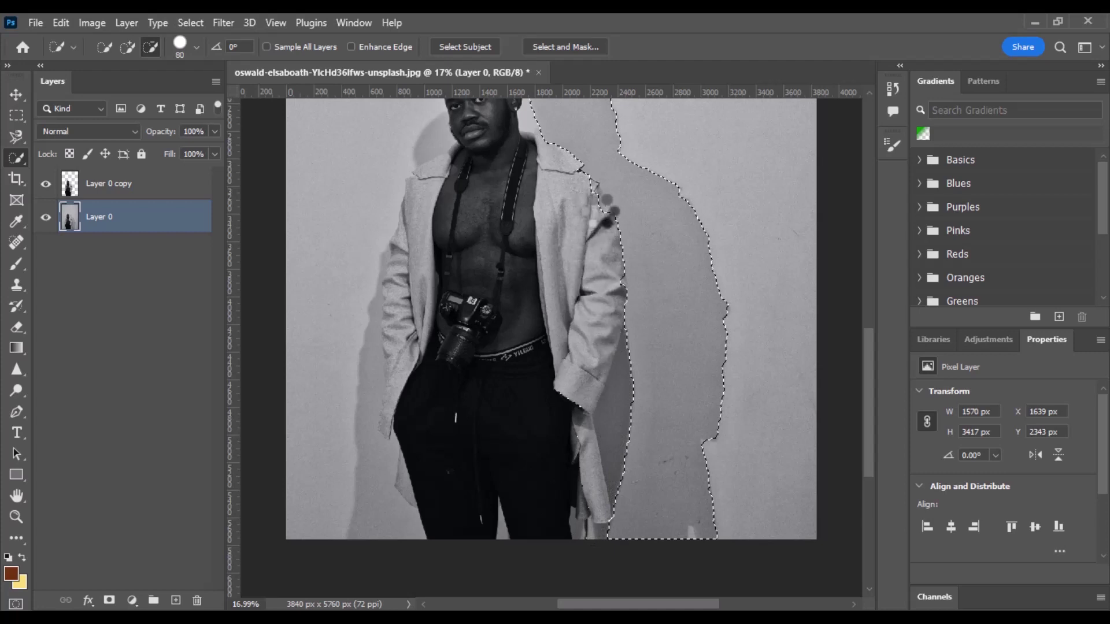
left_click(601, 209)
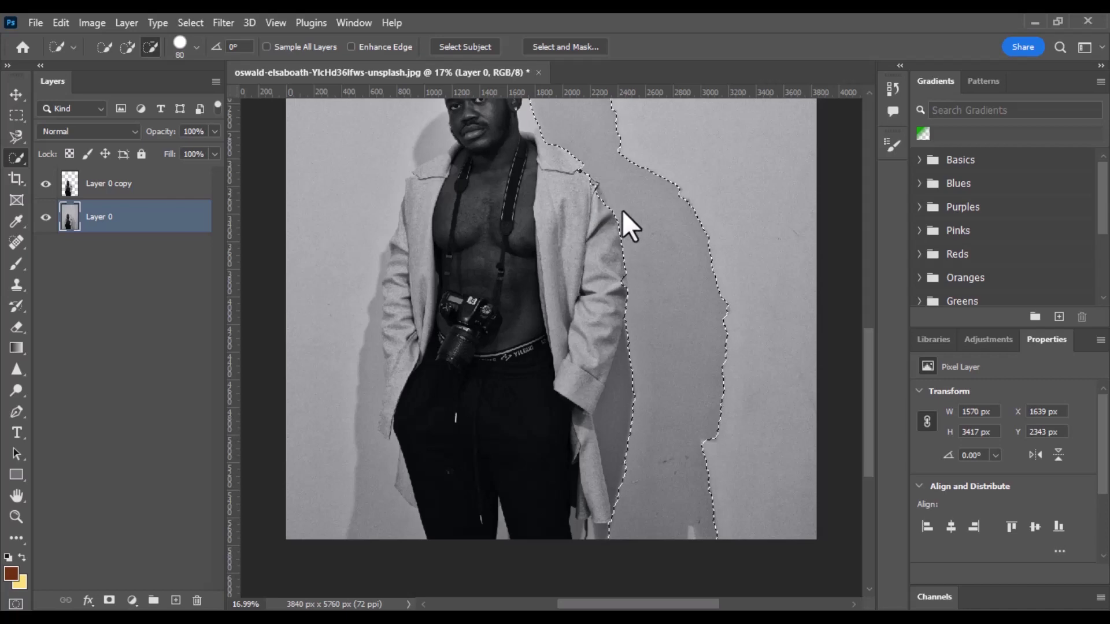
Zoom in and trim the shadow selection's edge at the coat collar
scroll(613, 173, "up", 2)
scroll(603, 160, "up", 2)
scroll(582, 186, "up", 2)
scroll(570, 185, "up", 2)
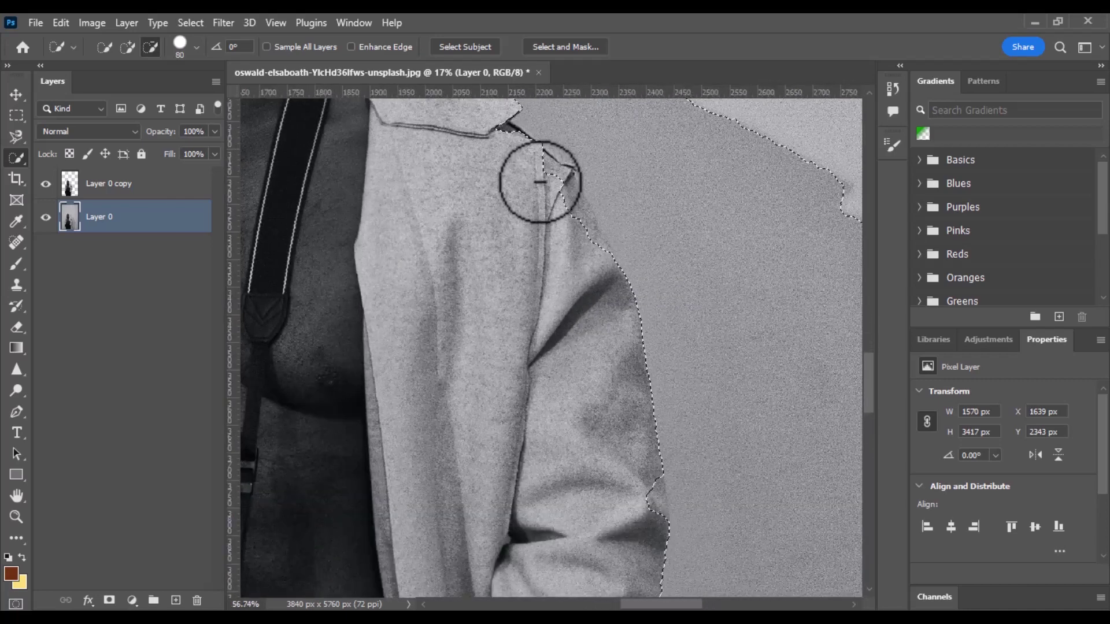
scroll(541, 179, "up", 2)
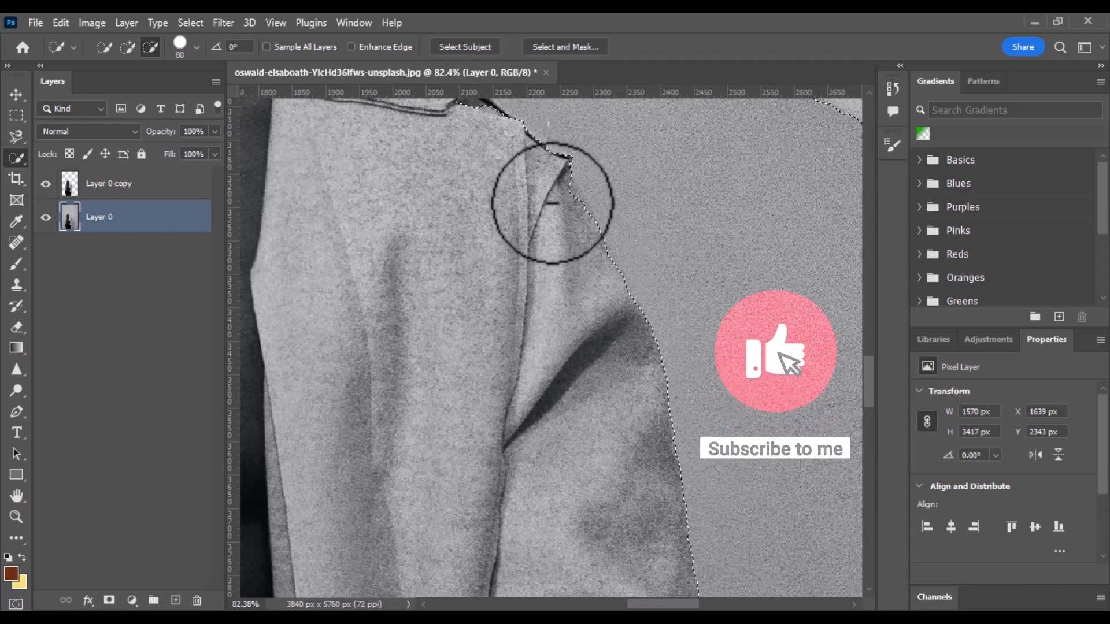
left_click(570, 196)
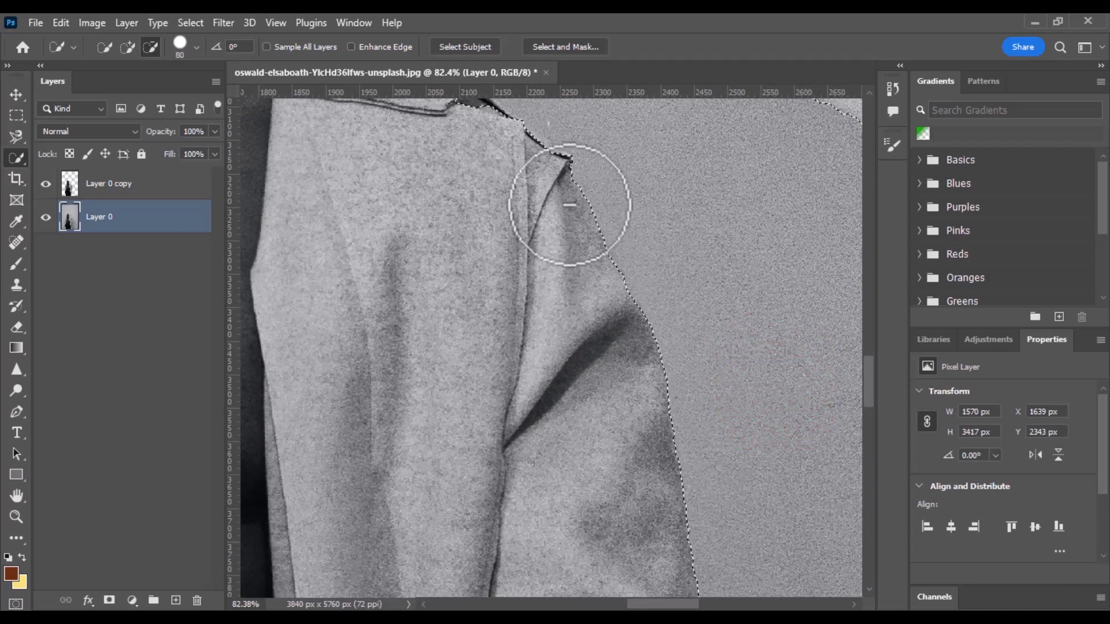
scroll(466, 173, "up", 3)
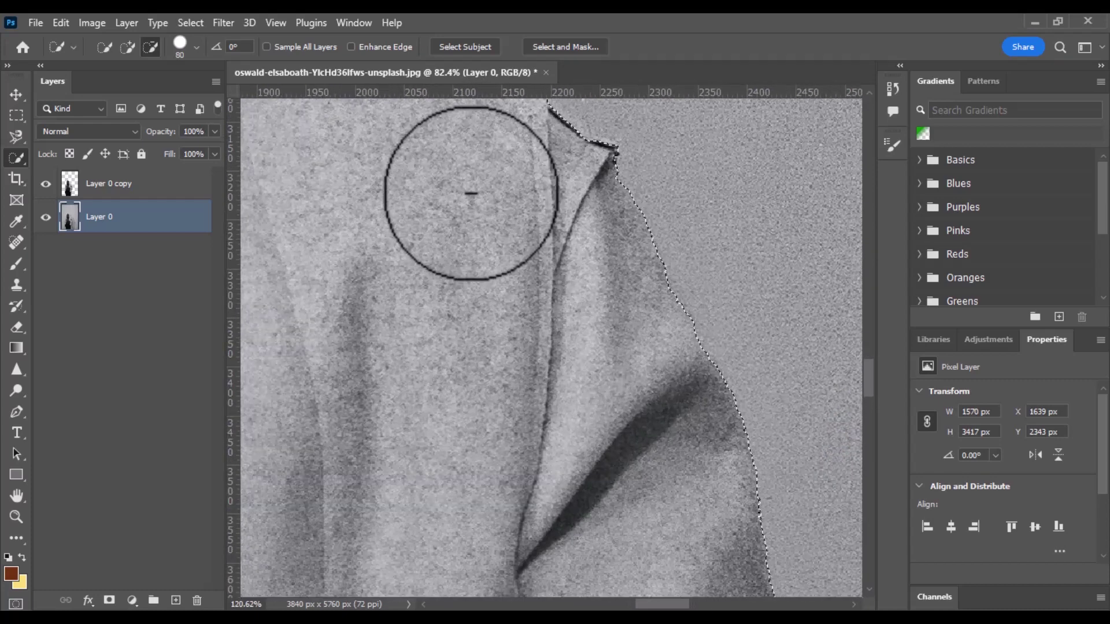
scroll(487, 246, "down", 1)
scroll(479, 243, "down", 1)
scroll(447, 208, "up", 2)
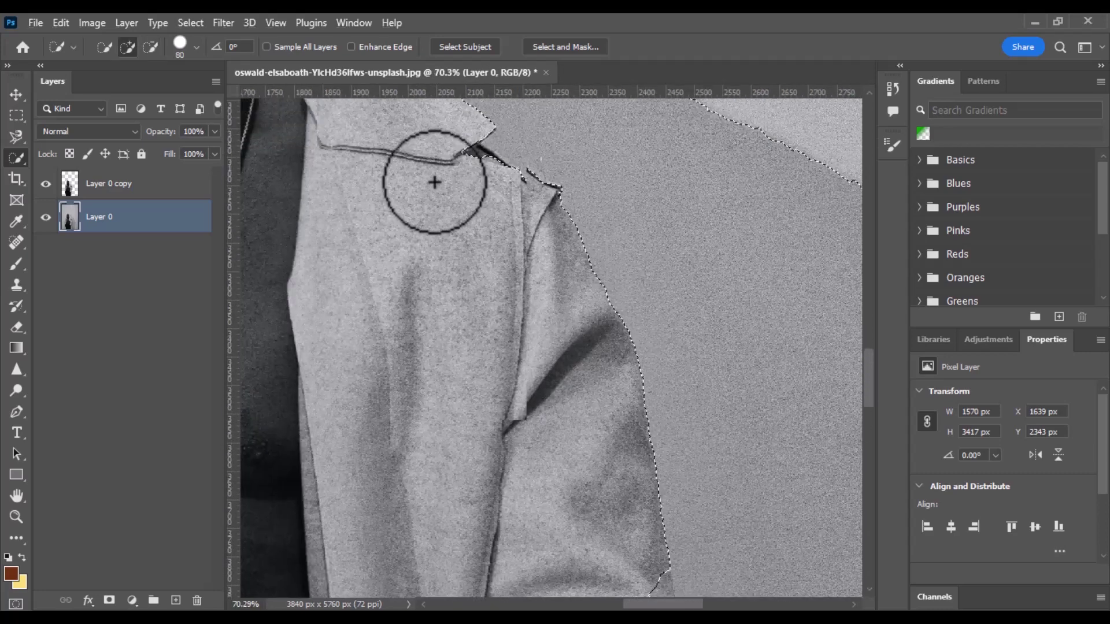
scroll(434, 178, "up", 2)
left_click_drag(451, 181, 460, 287)
Subtract the area beside the ear from the shadow selection
key("alt")
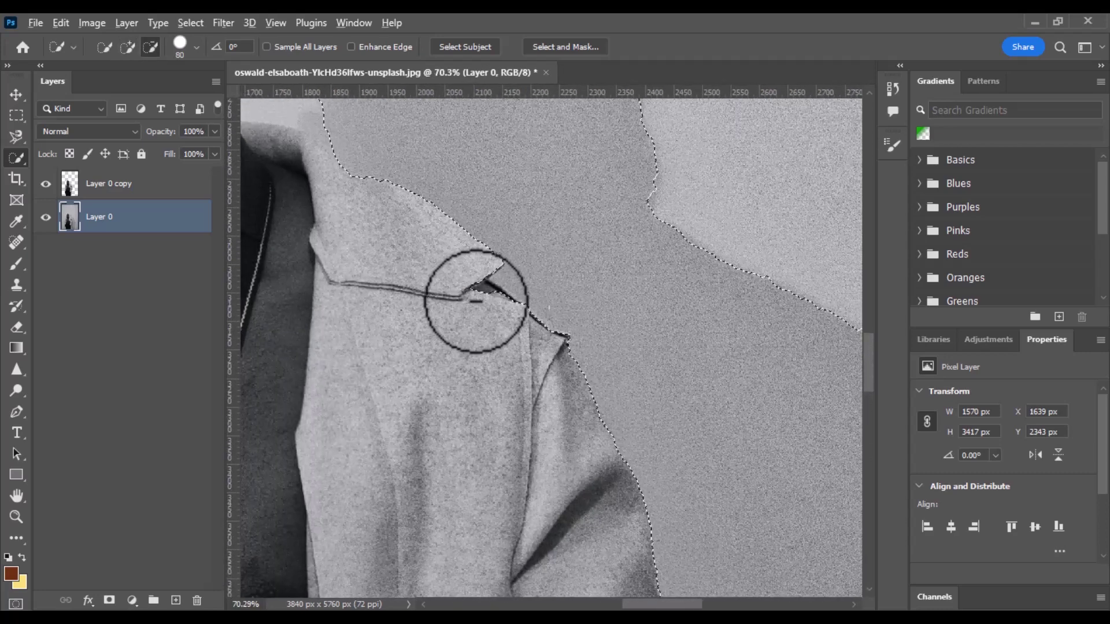
scroll(468, 309, "down", 1)
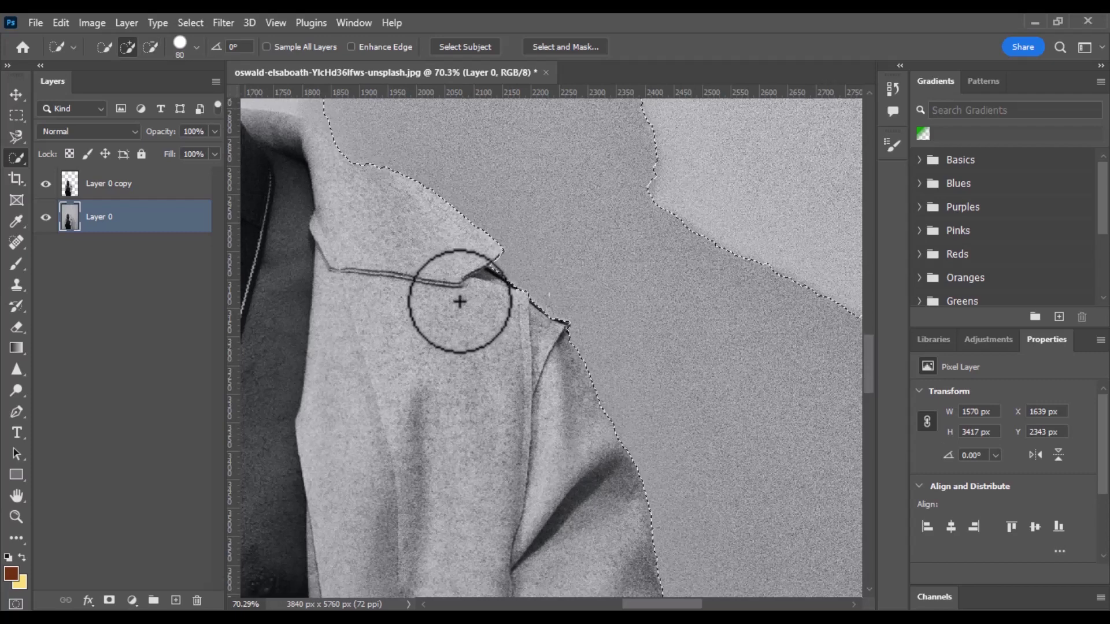
scroll(464, 311, "down", 4)
scroll(464, 310, "down", 3)
scroll(464, 311, "down", 2)
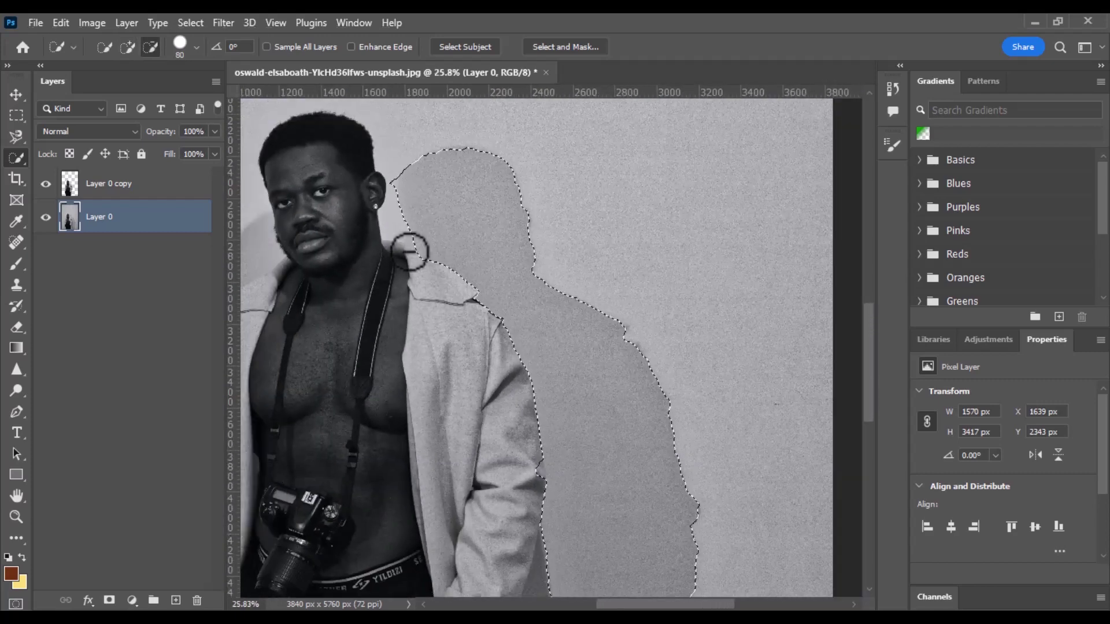
scroll(396, 175, "up", 3)
scroll(391, 179, "up", 4)
scroll(380, 179, "up", 4)
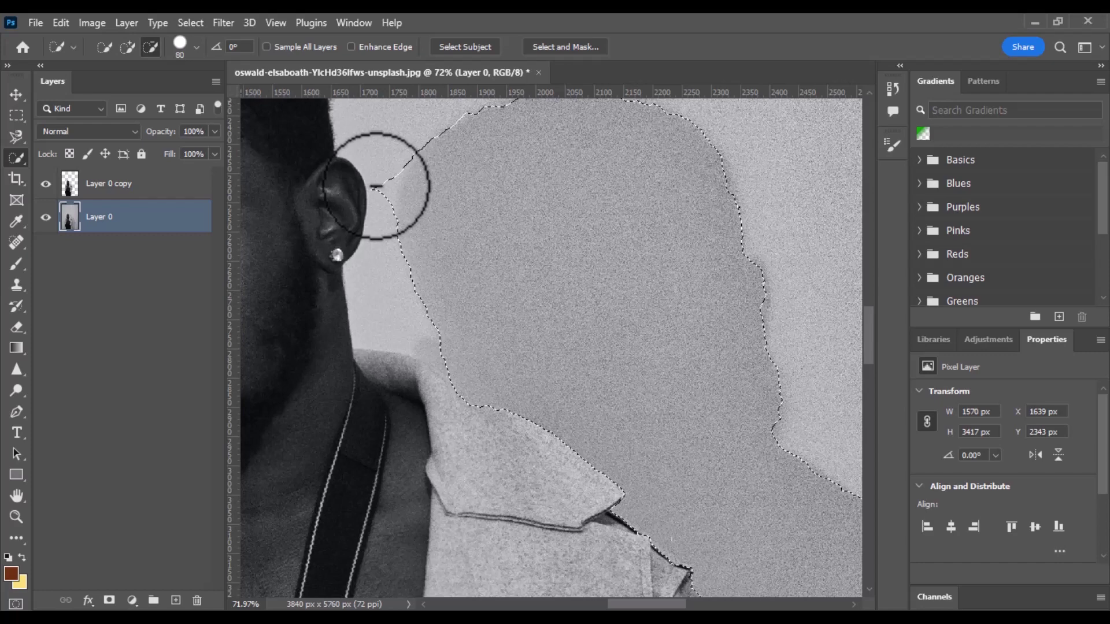
left_click(375, 186)
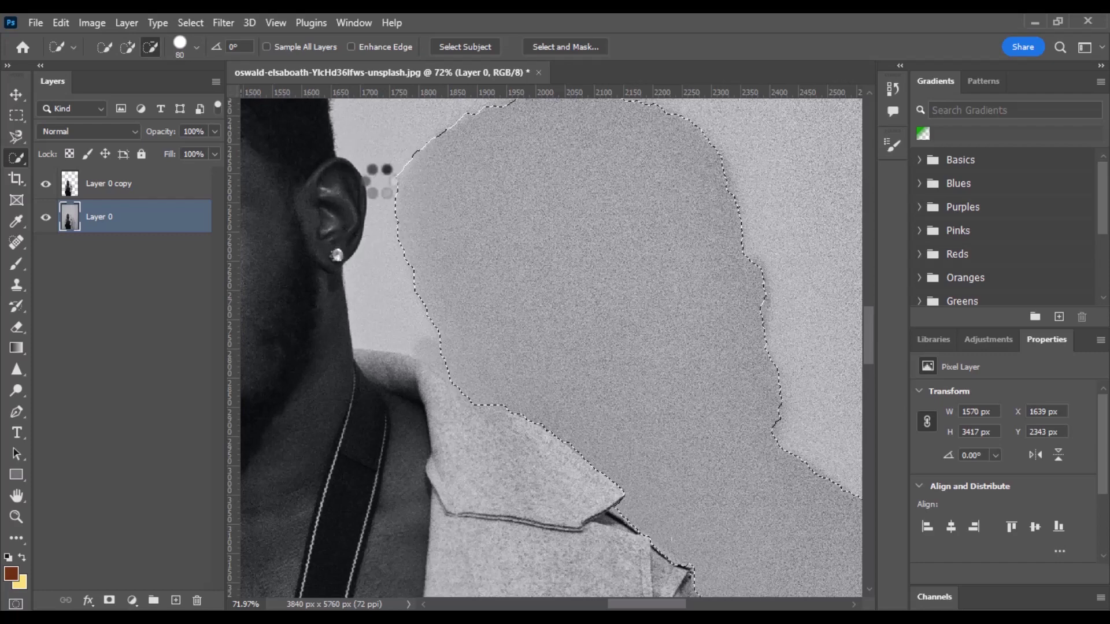
left_click(384, 169)
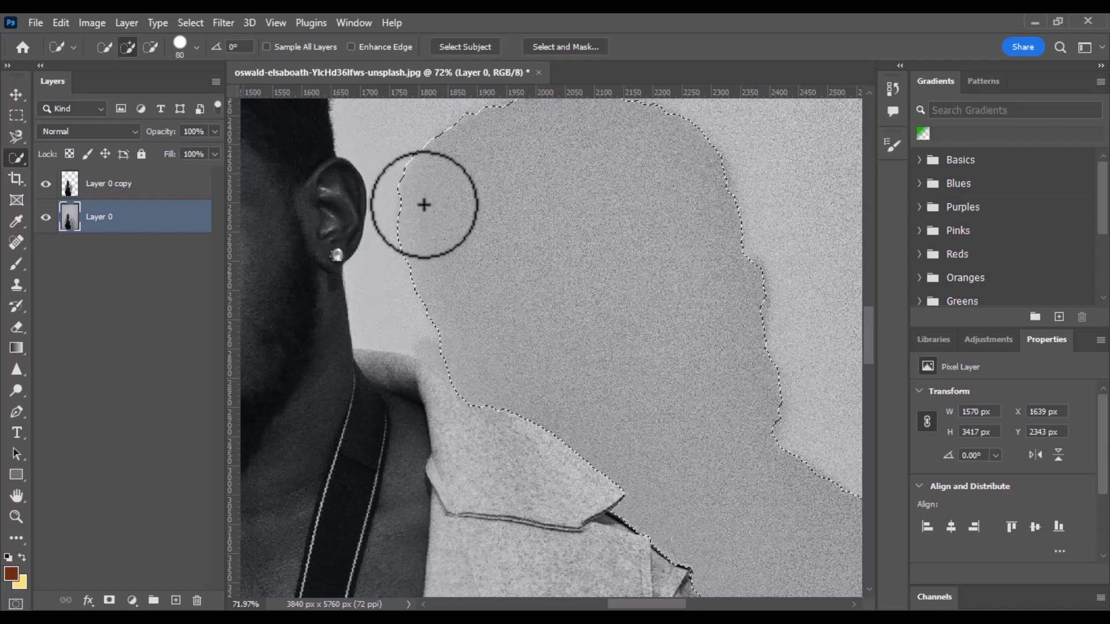
left_click(446, 233)
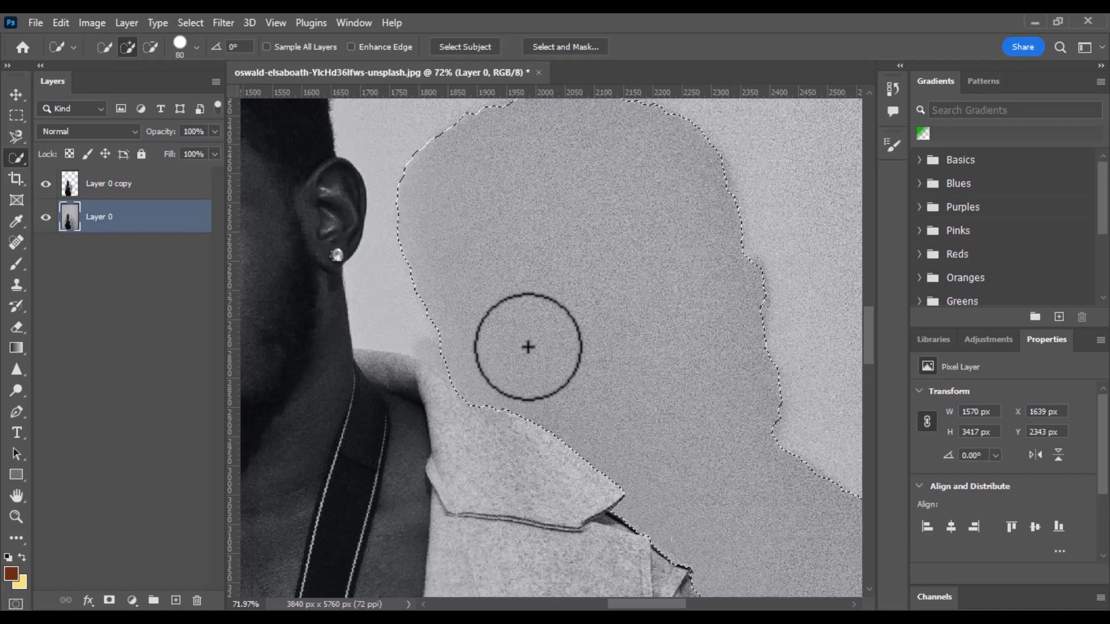
With a smaller brush, reshape the selection edge around the neck and shoulder
scroll(503, 310, "down", 2, "alt")
scroll(515, 317, "down", 2, "alt")
scroll(510, 315, "down", 2, "alt")
scroll(503, 326, "down", 1, "alt")
scroll(494, 339, "up", 1, "alt")
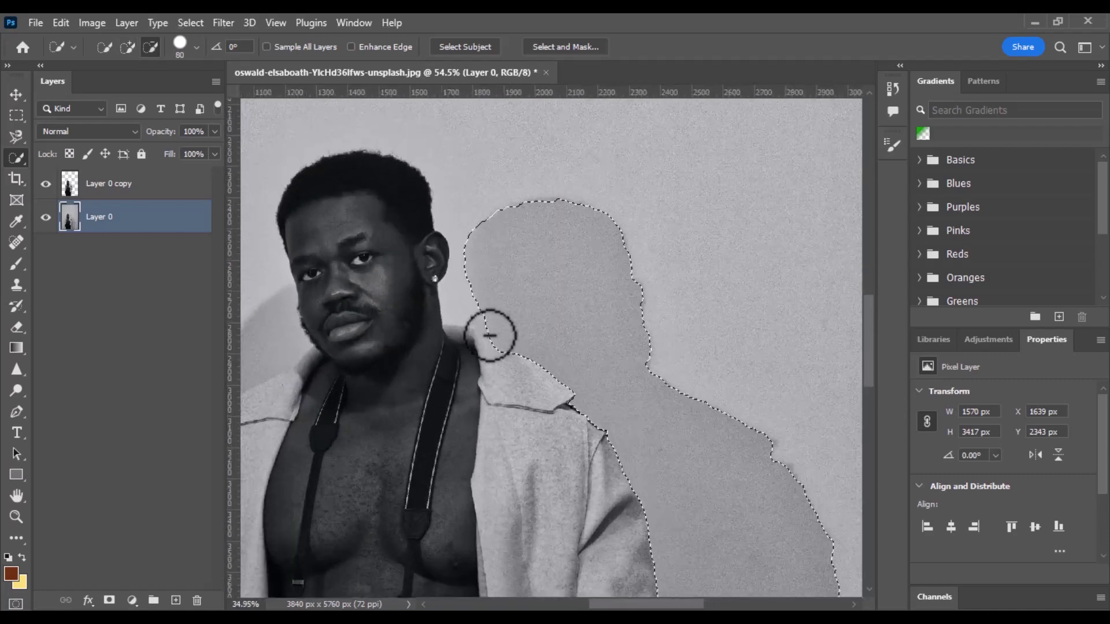
scroll(491, 332, "up", 1, "alt")
scroll(491, 333, "up", 2, "alt")
scroll(489, 336, "up", 1, "alt")
scroll(489, 333, "up", 2)
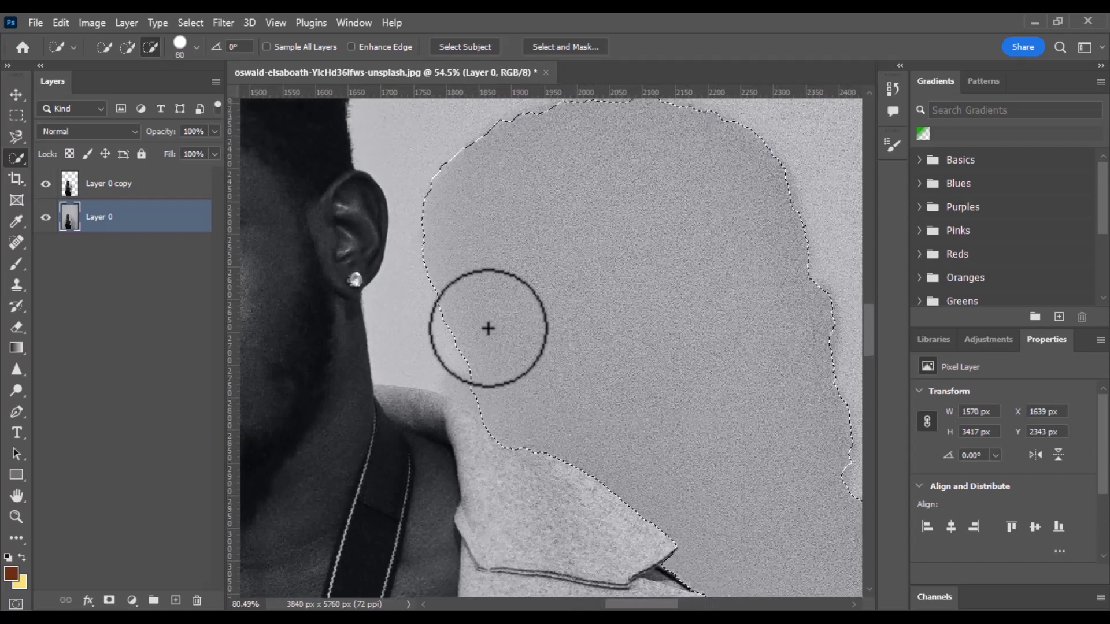
scroll(485, 326, "up", 3)
scroll(480, 376, "up", 1)
key("bracketleft")
key("bracketleft")
key("bracketleft")
key("bracketleft")
left_click_drag(472, 463, 470, 493)
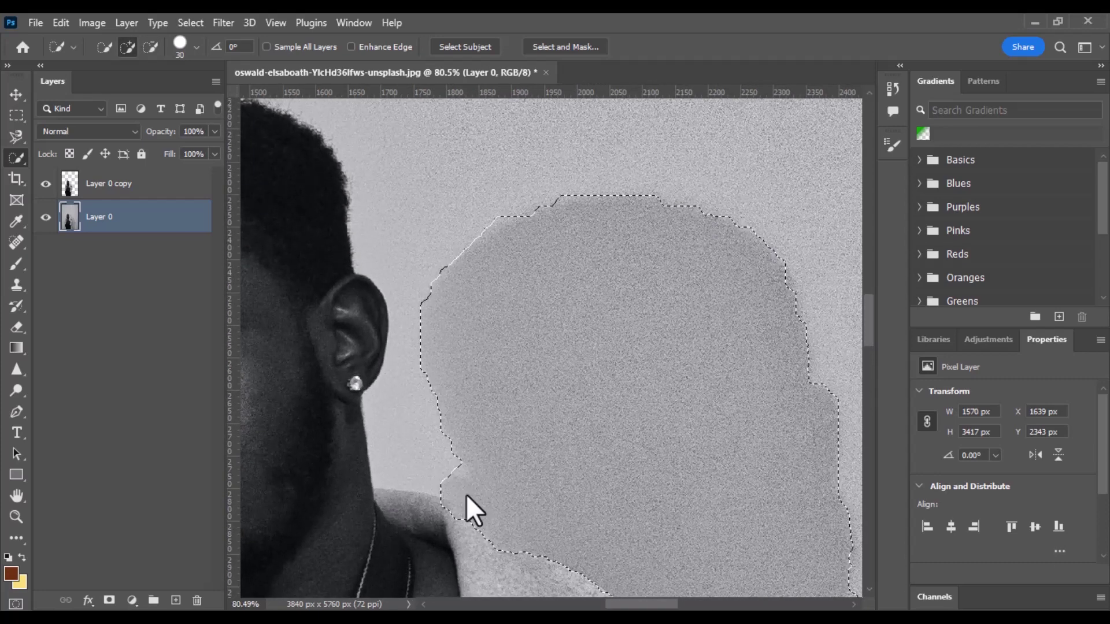
scroll(498, 488, "down", 2, "alt")
scroll(496, 477, "down", 1, "alt")
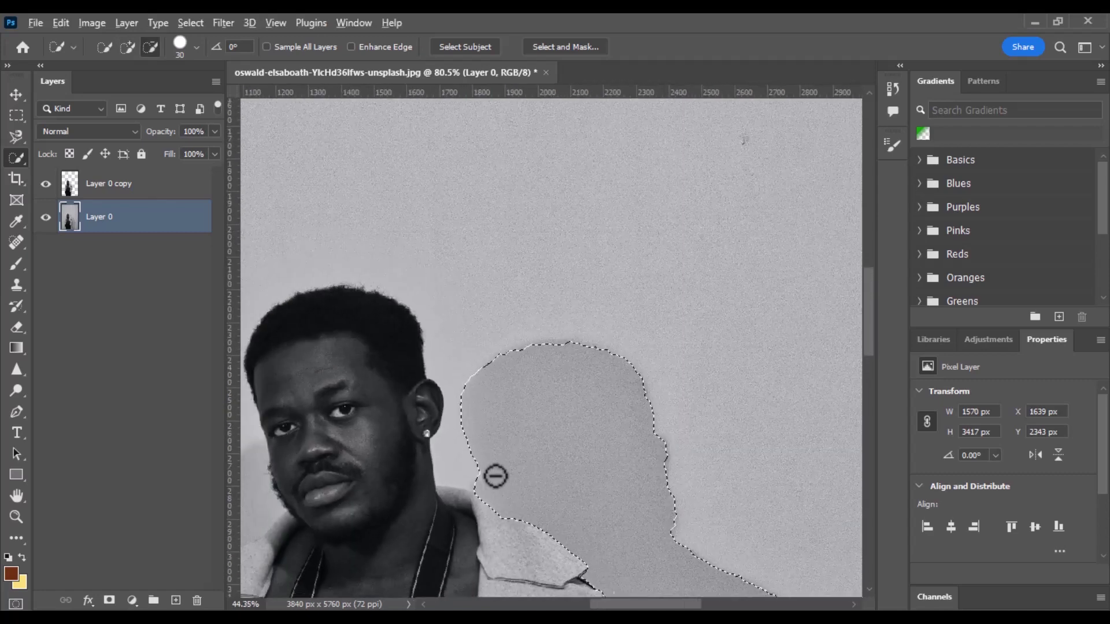
scroll(485, 457, "down", 1, "alt")
scroll(491, 371, "down", 1, "alt")
scroll(497, 388, "down", 2, "alt")
scroll(501, 412, "down", 1, "alt")
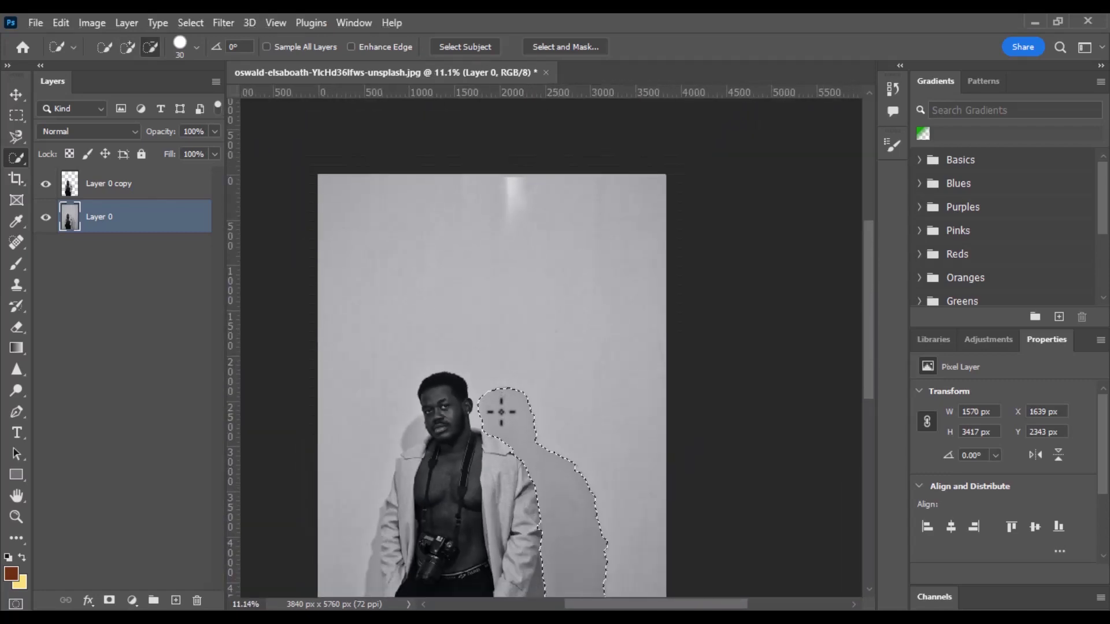
scroll(501, 412, "down", 2, "alt")
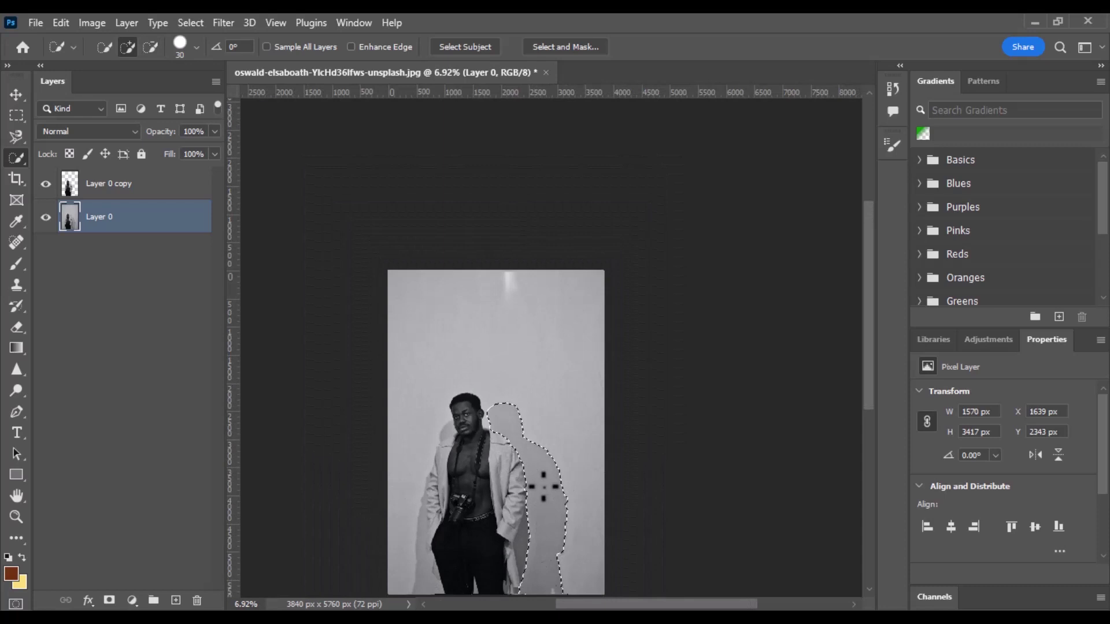
Output the shadow selection through Select and Mask to New Layer (Layer 0 copy 2), then unhide Layer 0
right_click(543, 487)
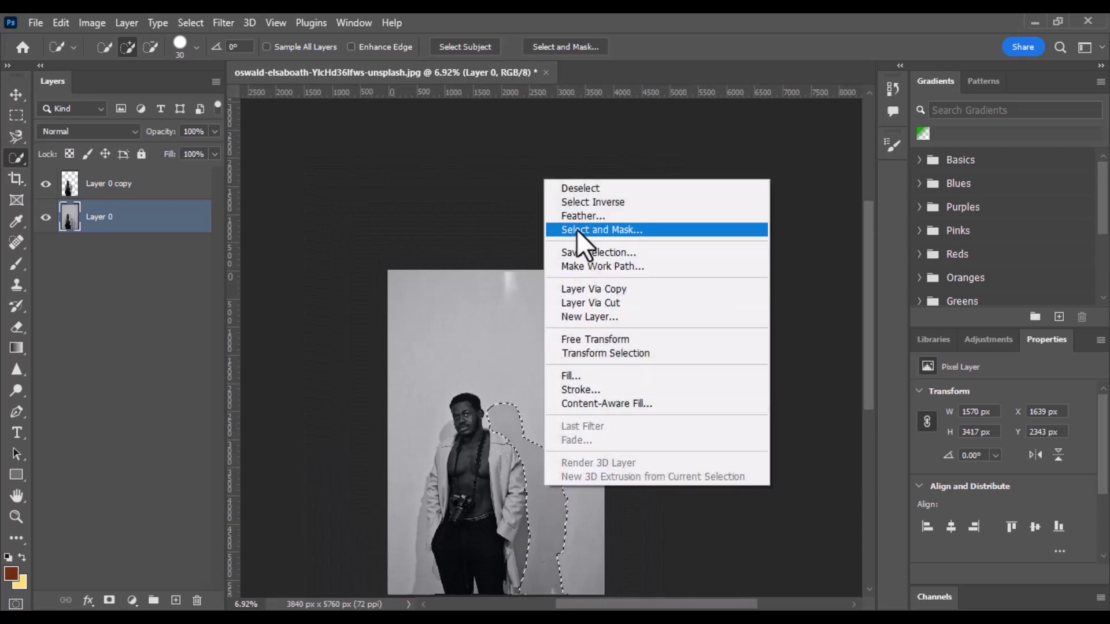
left_click(577, 230)
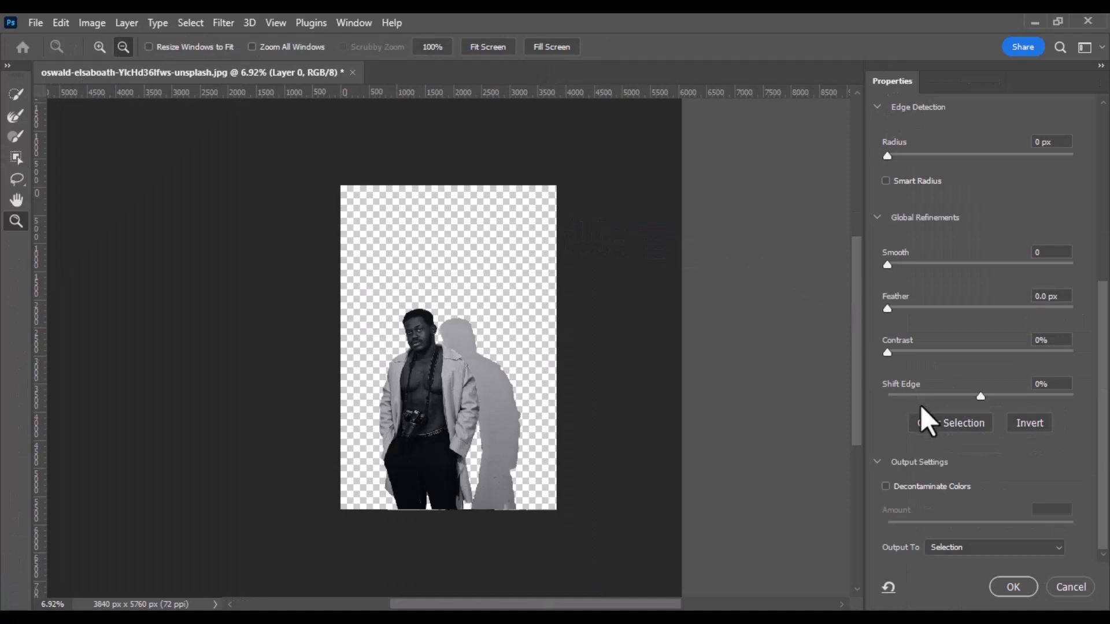
left_click(990, 548)
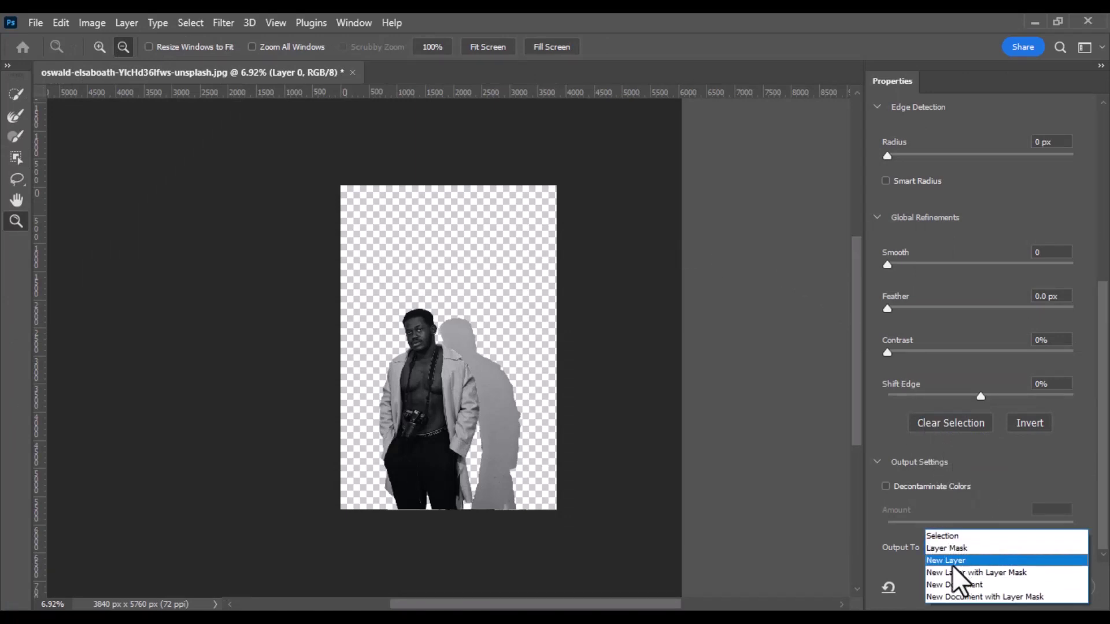
left_click(966, 557)
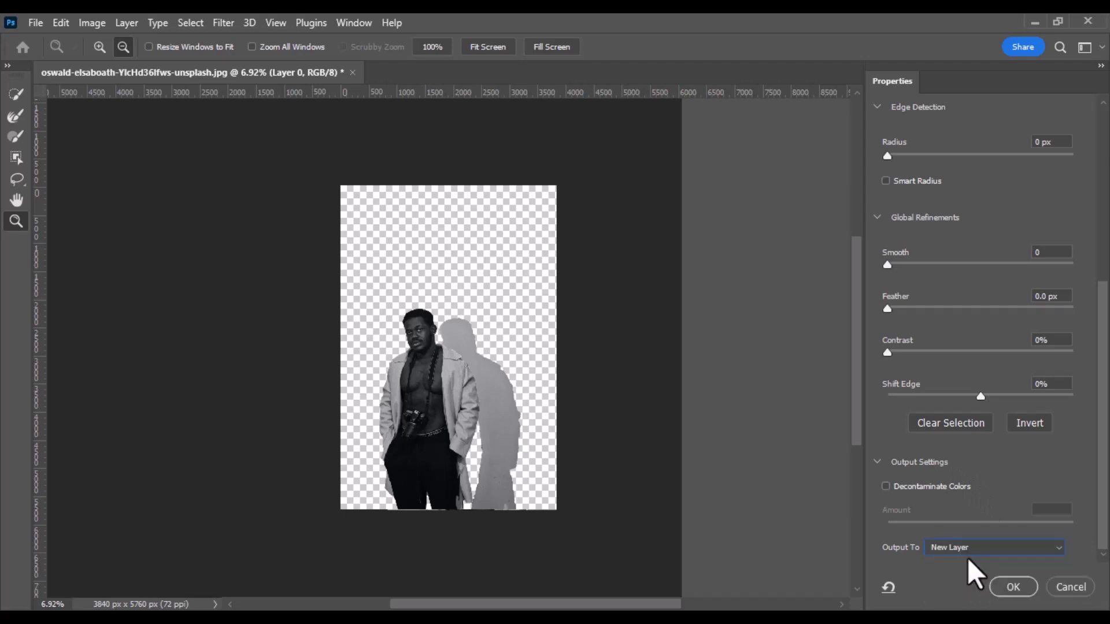
left_click(1014, 588)
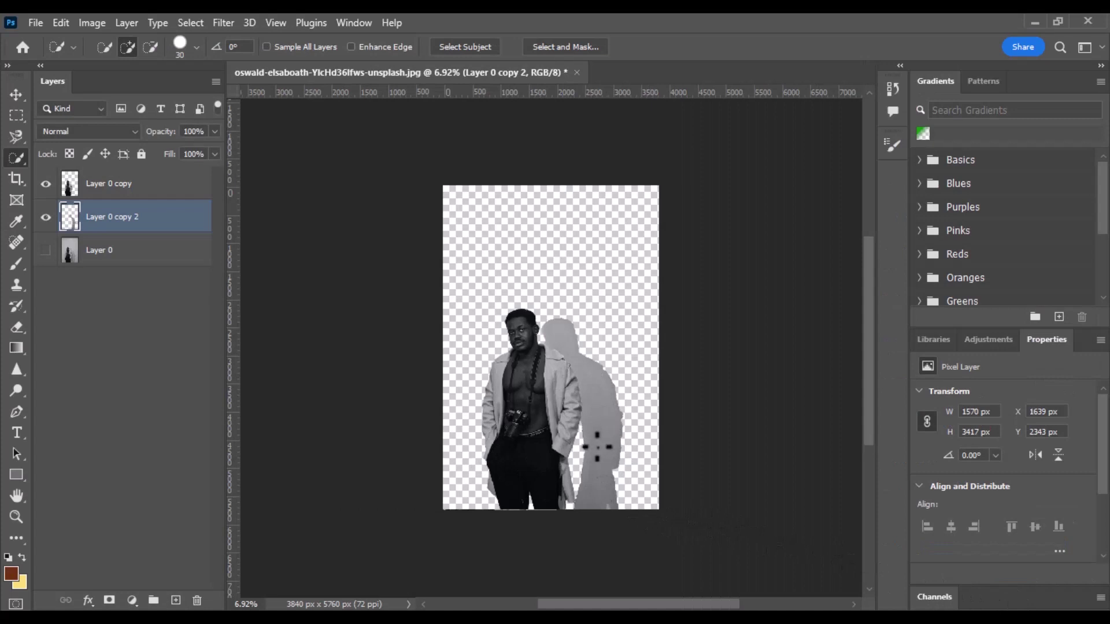
left_click(45, 250)
On Layer 0, select the wall gap beside the sleeve with a smaller brush, removing cuff and elbow bits
left_click(139, 268)
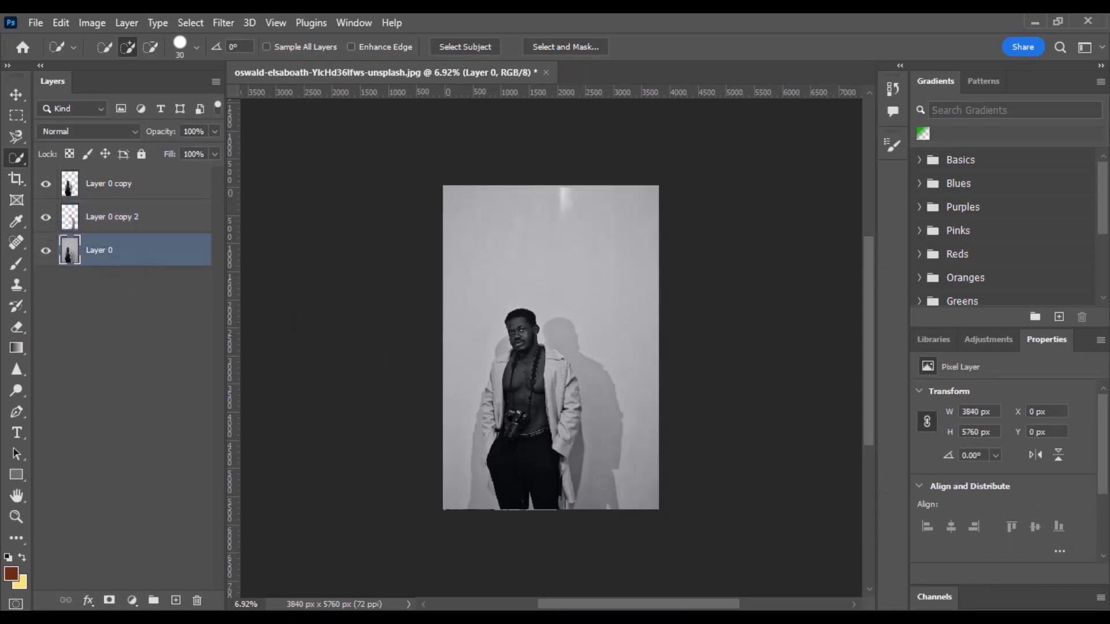
scroll(588, 485, "up", 2)
scroll(588, 486, "up", 2)
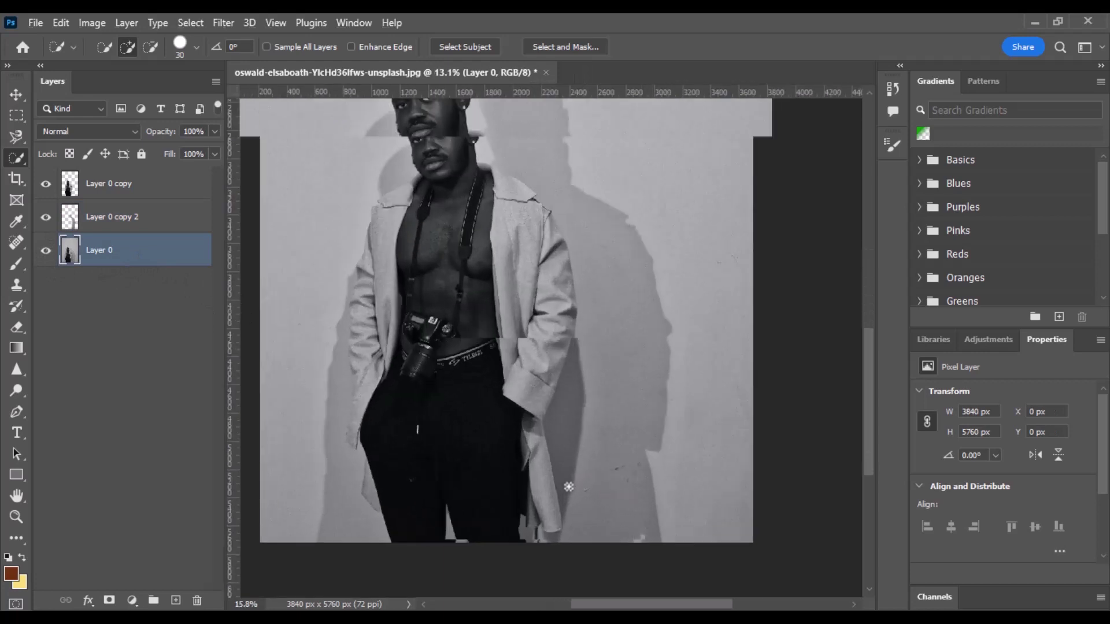
scroll(572, 487, "up", 2)
scroll(564, 474, "up", 2)
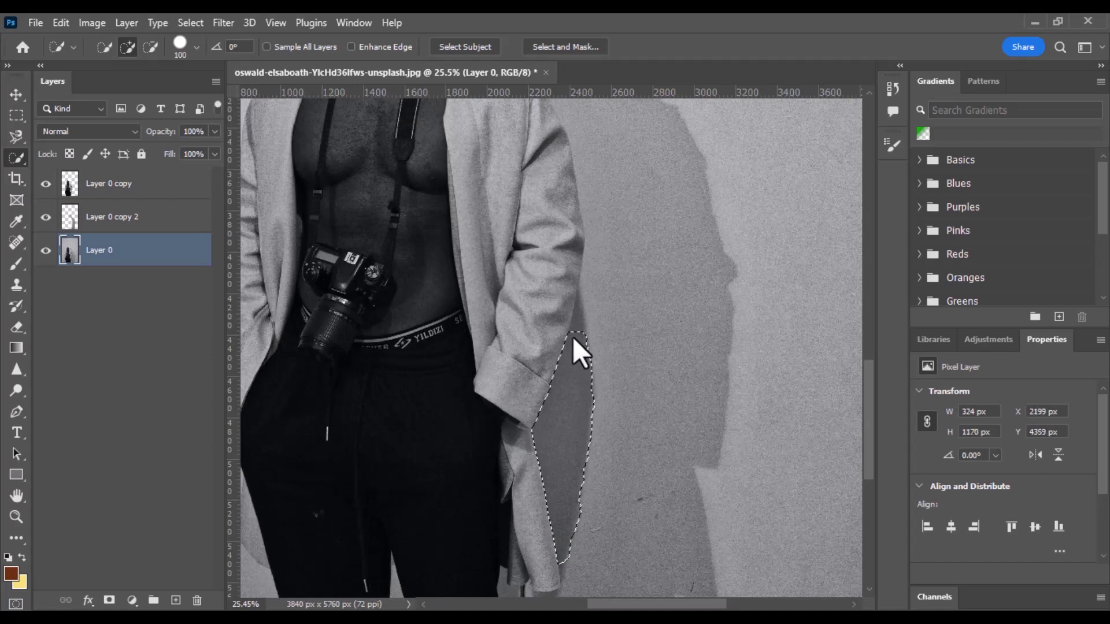
key("[")
key("[")
key("[")
mouse_move(574, 325)
left_mouse_down()
mouse_move(578, 302)
mouse_move(580, 321)
left_mouse_up()
scroll(570, 307, "up", 3)
mouse_move(516, 345)
left_mouse_down()
mouse_move(485, 454)
mouse_move(411, 449)
mouse_move(435, 400)
left_mouse_up()
left_click_drag(453, 267, 556, 208)
left_click_drag(586, 258, 575, 293)
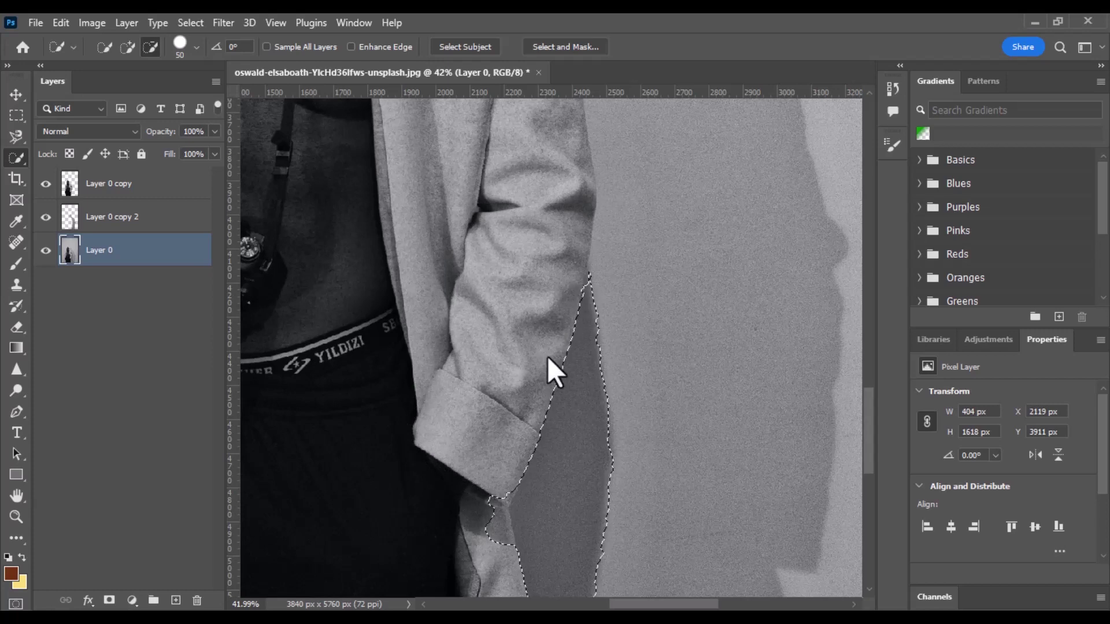
Clean up the strip selection at the cuff lobe, top tip and lower tip
left_click_drag(493, 507, 508, 545)
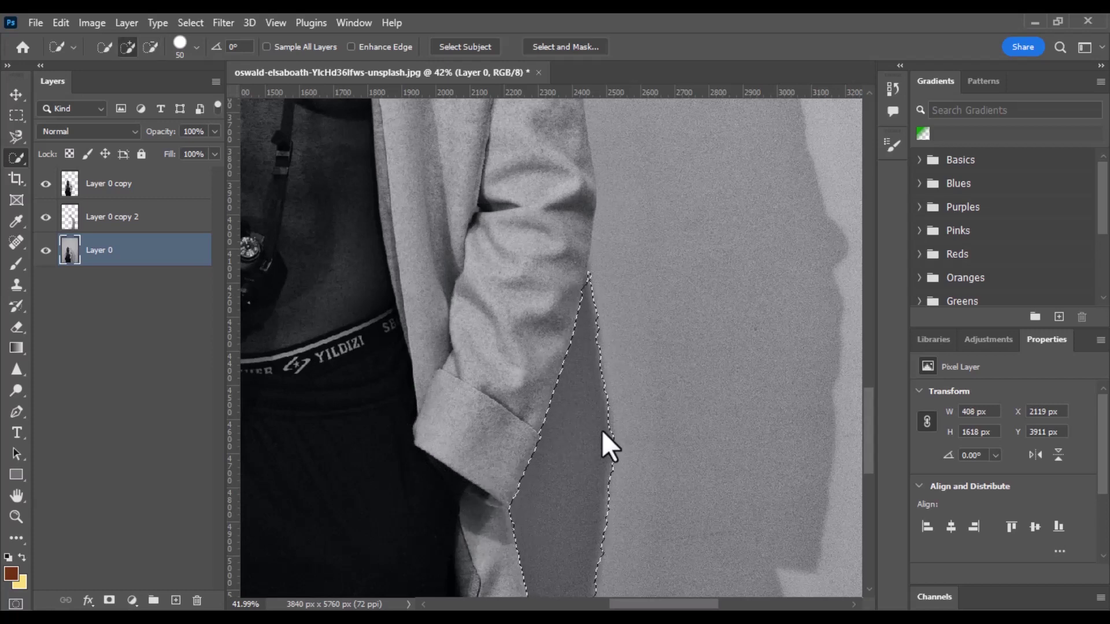
scroll(600, 347, "down", 2)
left_click(599, 244, "alt")
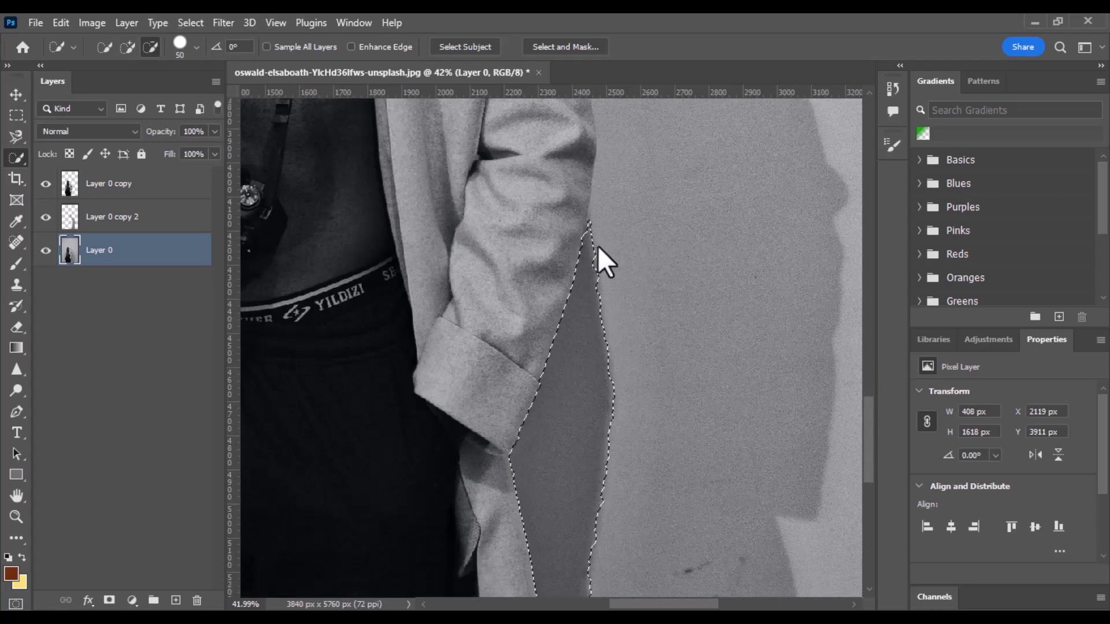
scroll(578, 289, "down", 3)
scroll(561, 393, "down", 3)
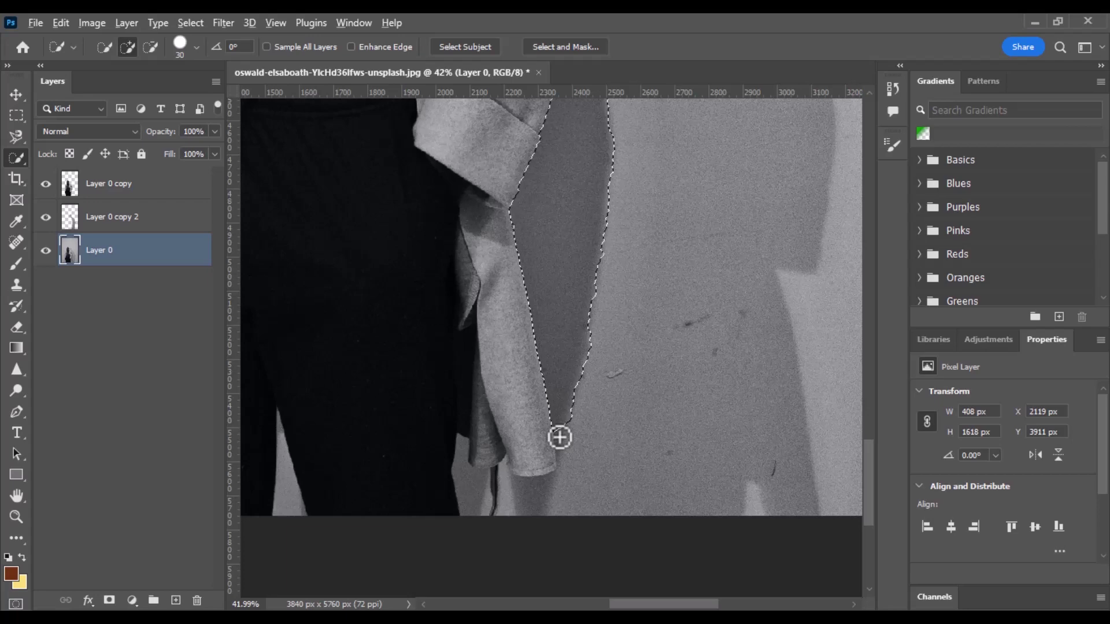
key("bracketleft")
key("bracketleft")
key("alt")
left_click_drag(559, 427, 560, 438)
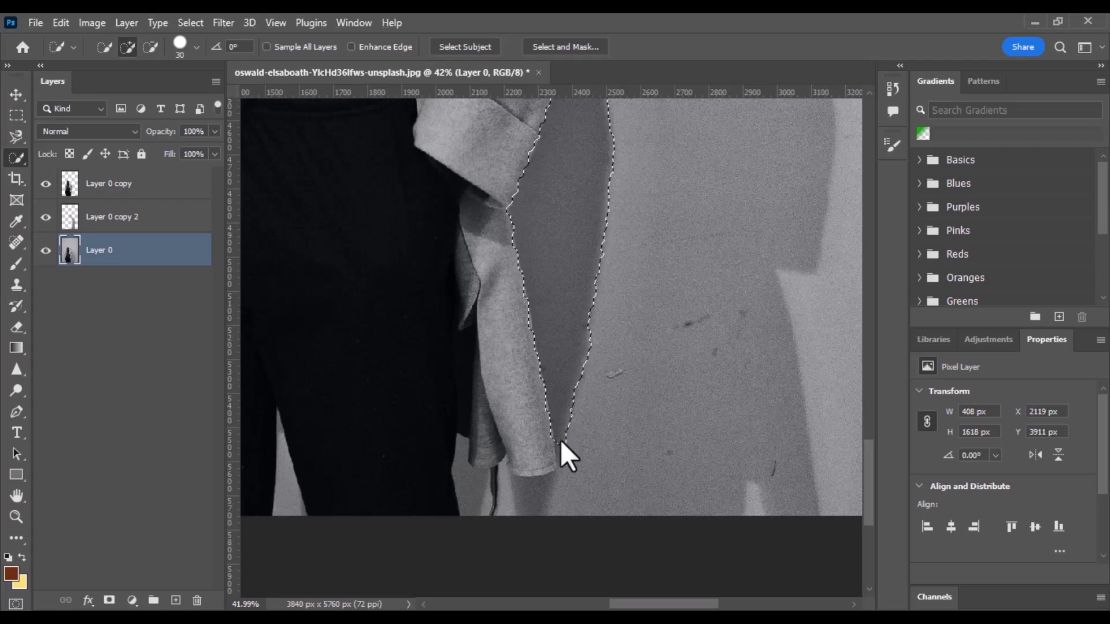
scroll(560, 448, "down", 3)
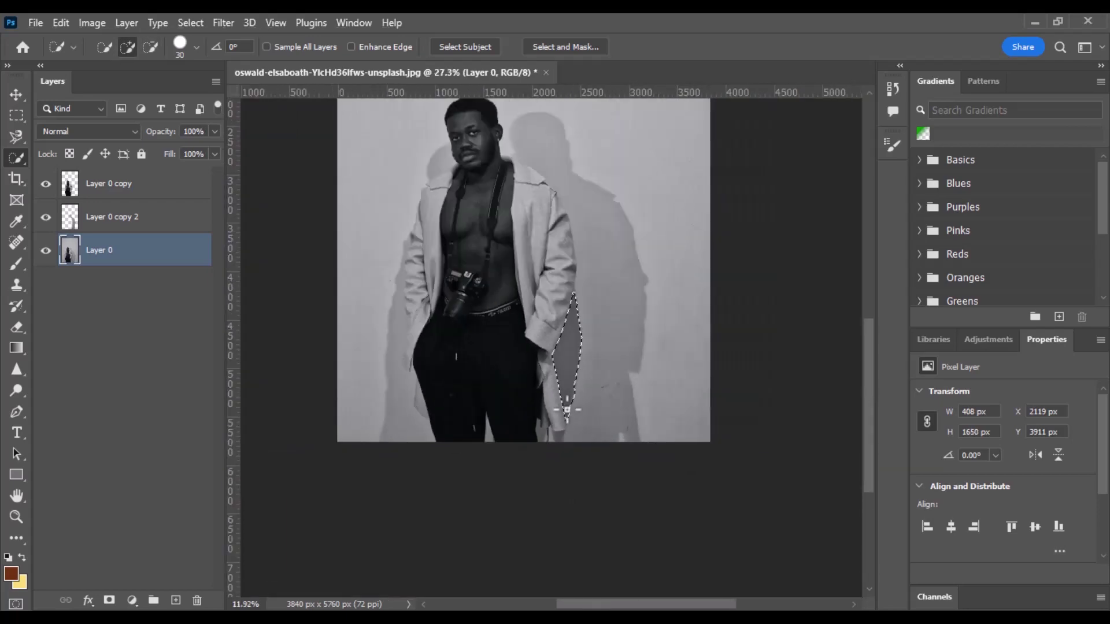
scroll(570, 359, "down", 2)
right_click(569, 377)
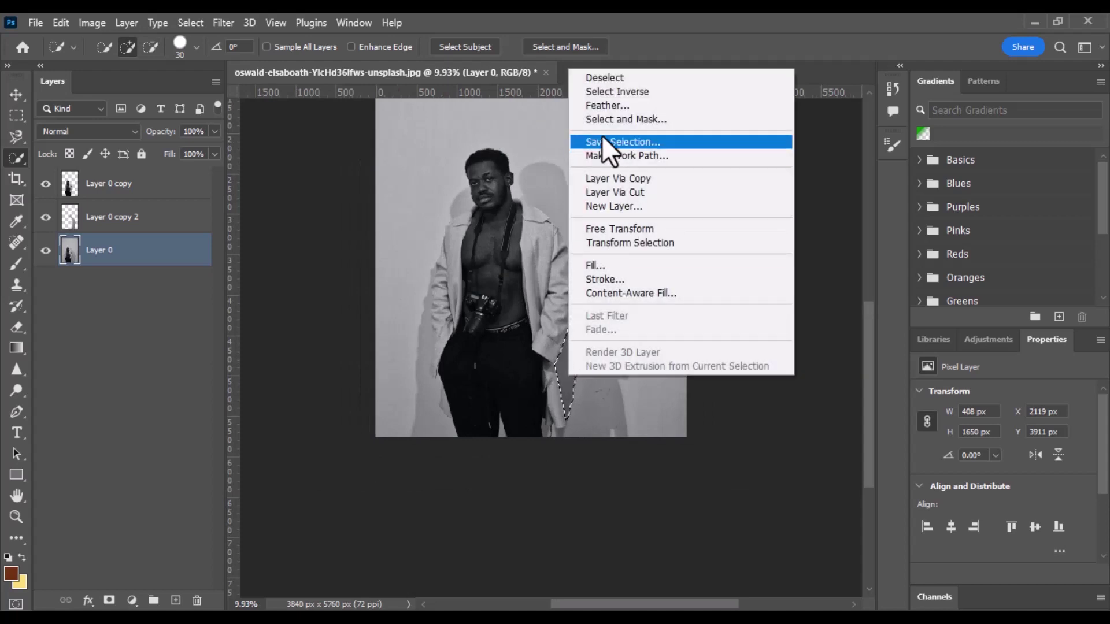
Output the wall strip via Select and Mask to Layer 0 copy 3, then show and select Layer 0
left_click(660, 123)
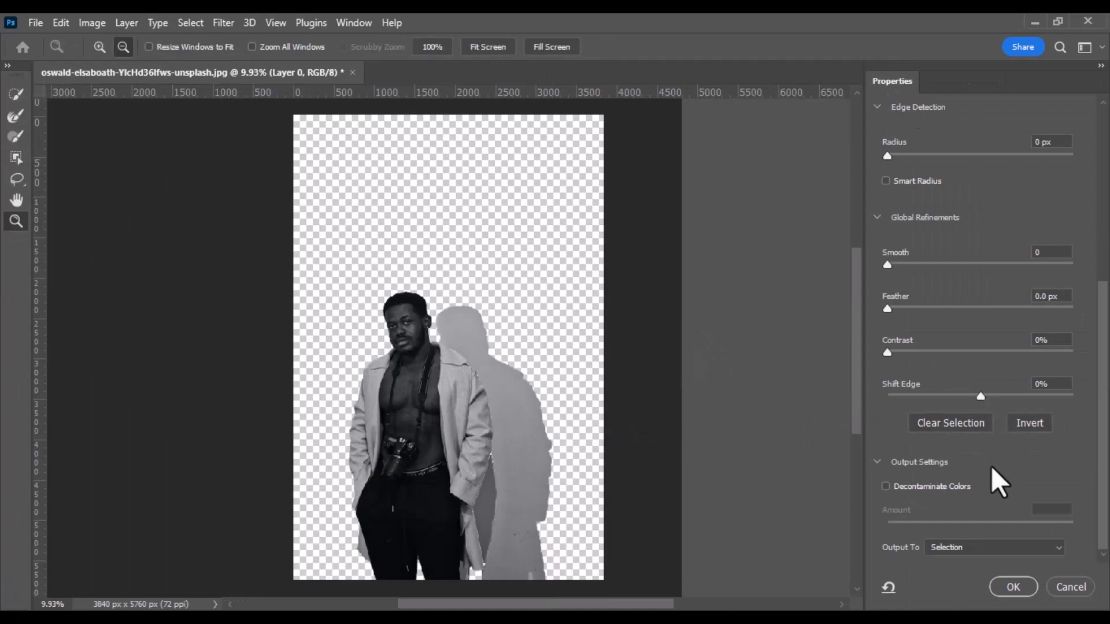
left_click(991, 548)
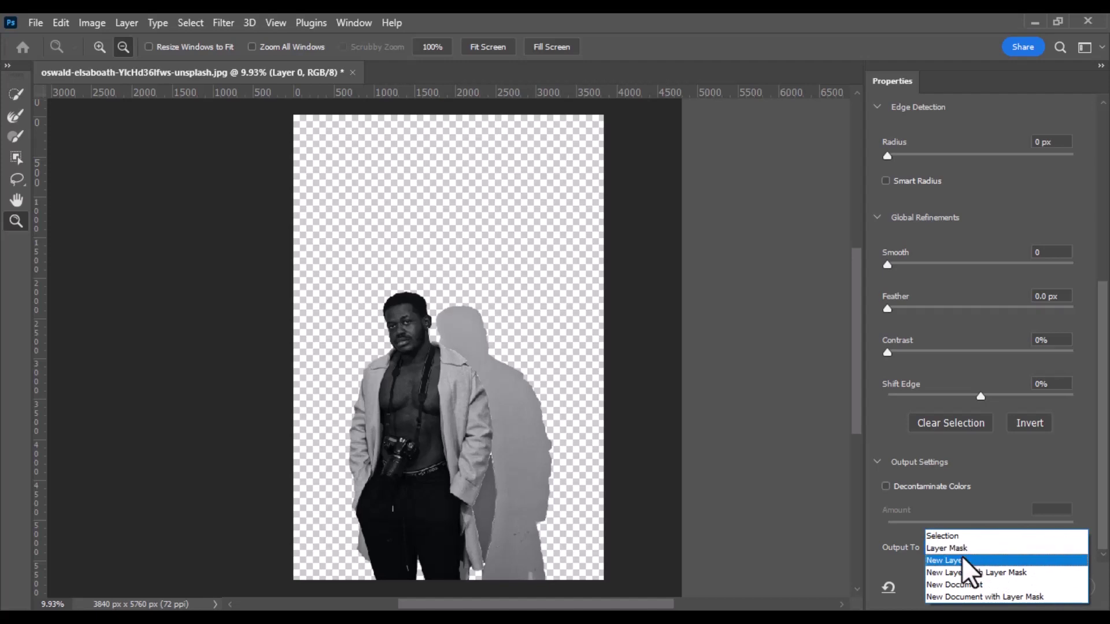
left_click(961, 564)
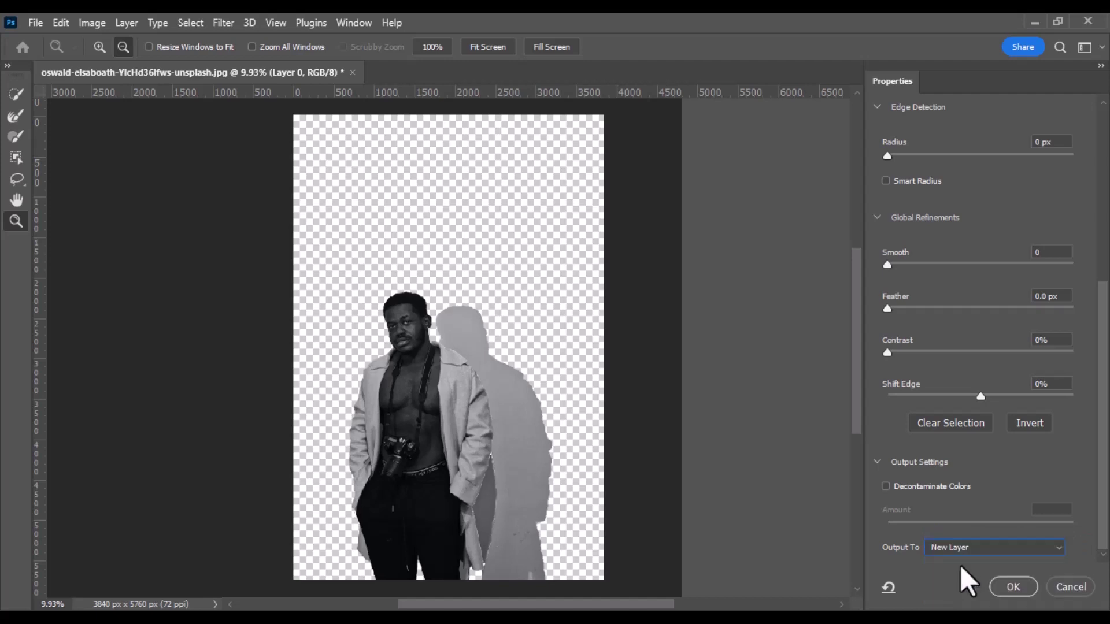
left_click(1012, 588)
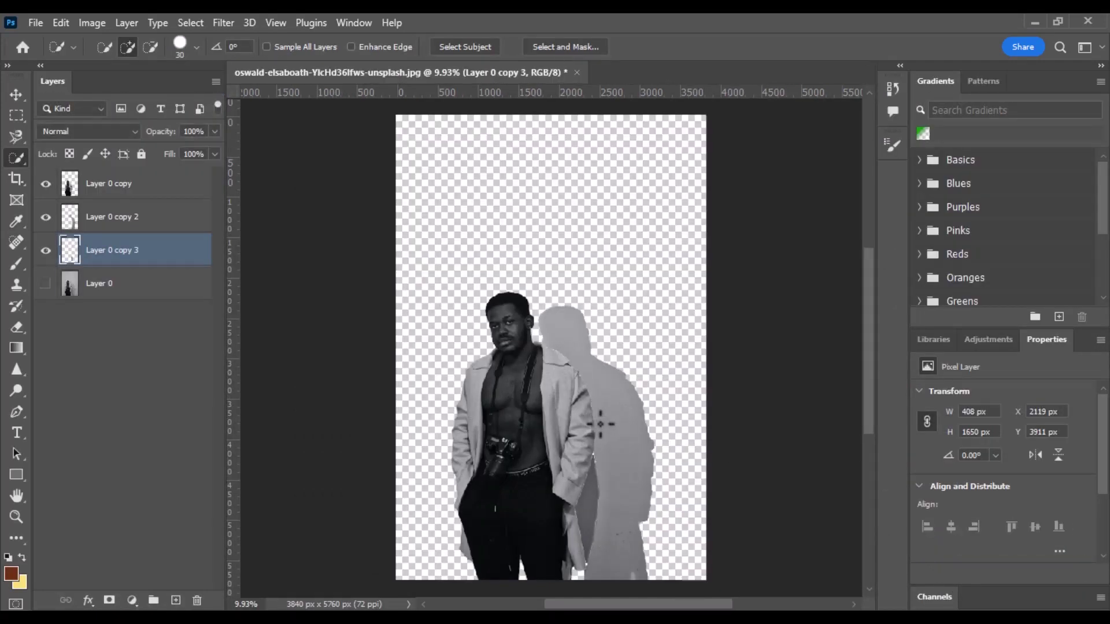
left_click(45, 283)
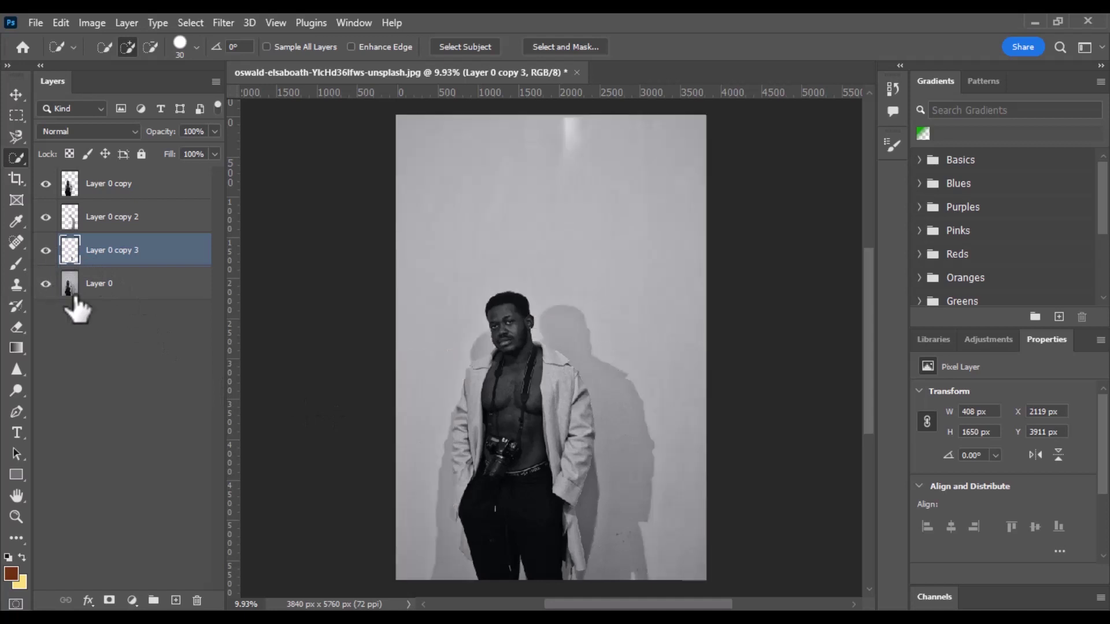
left_click(151, 290)
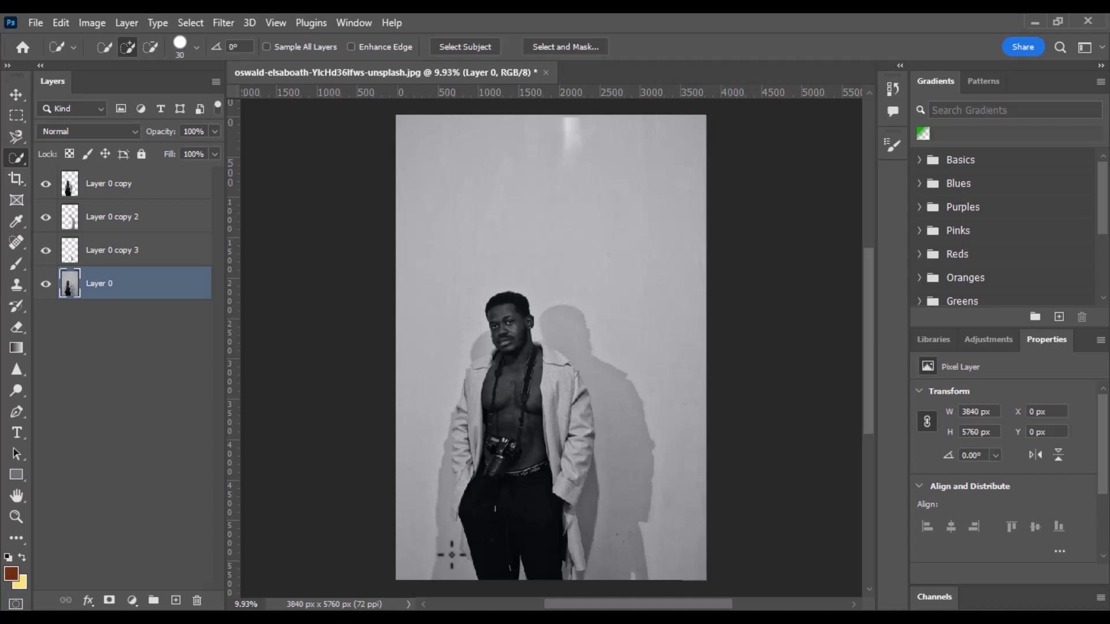
Quick-select the wall beside the left leg, extending it up the coat edge to the shoulder
scroll(463, 549, "up", 3)
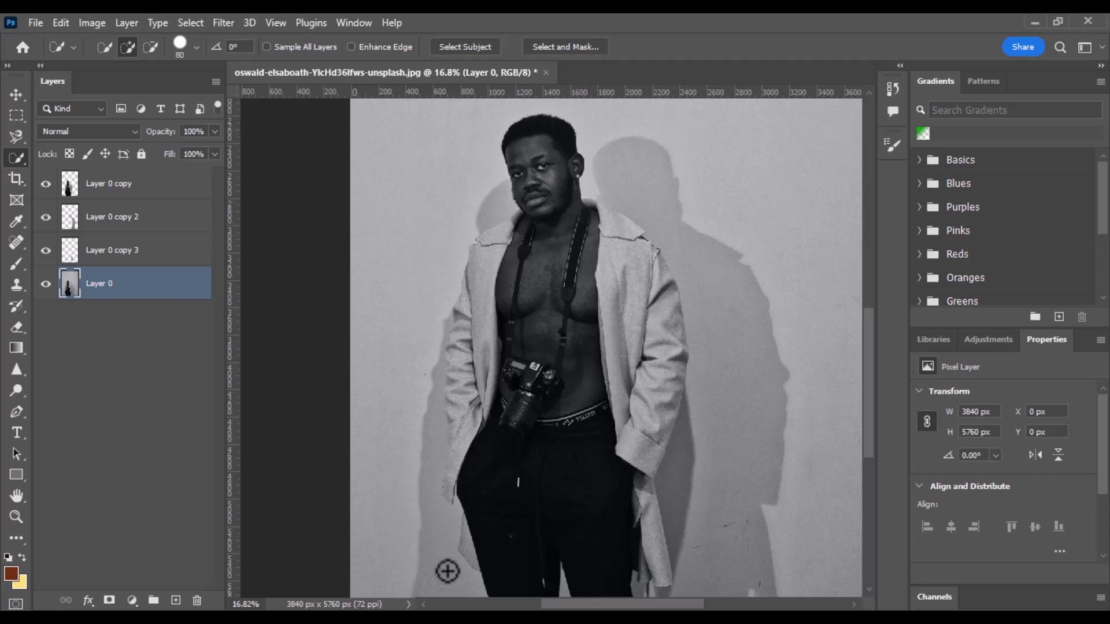
scroll(438, 575, "down", 1)
scroll(431, 555, "down", 1)
left_click_drag(425, 532, 438, 473)
left_click_drag(434, 395, 445, 275)
scroll(450, 306, "up", 1)
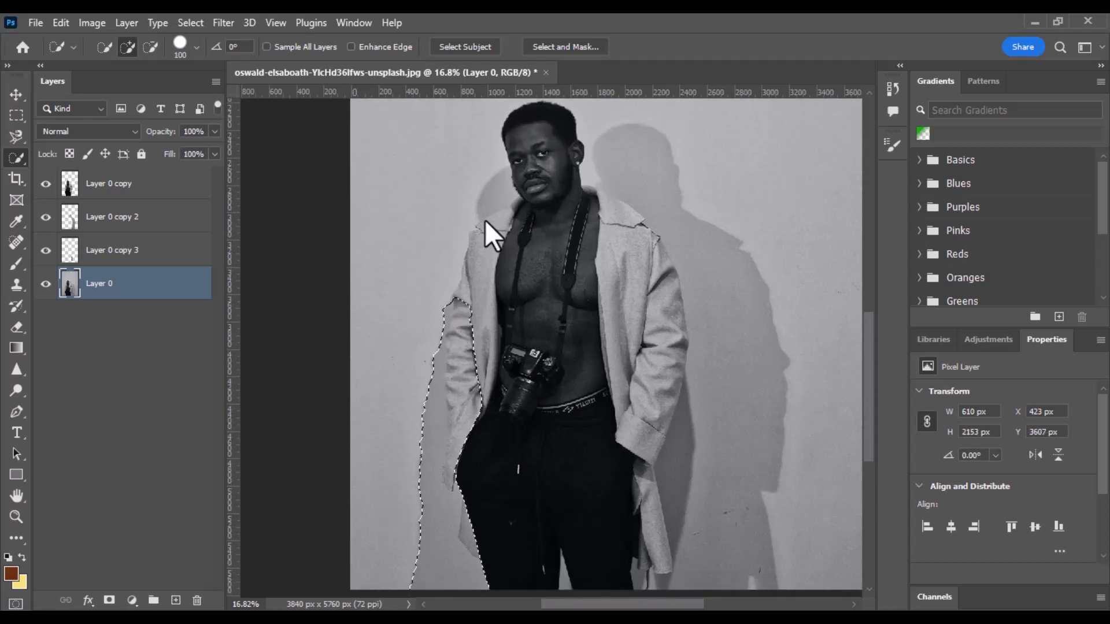
left_click_drag(486, 210, 514, 215)
Subtract the neck and sleeve areas so the selection hugs the coat's edge
scroll(504, 216, "up", 2)
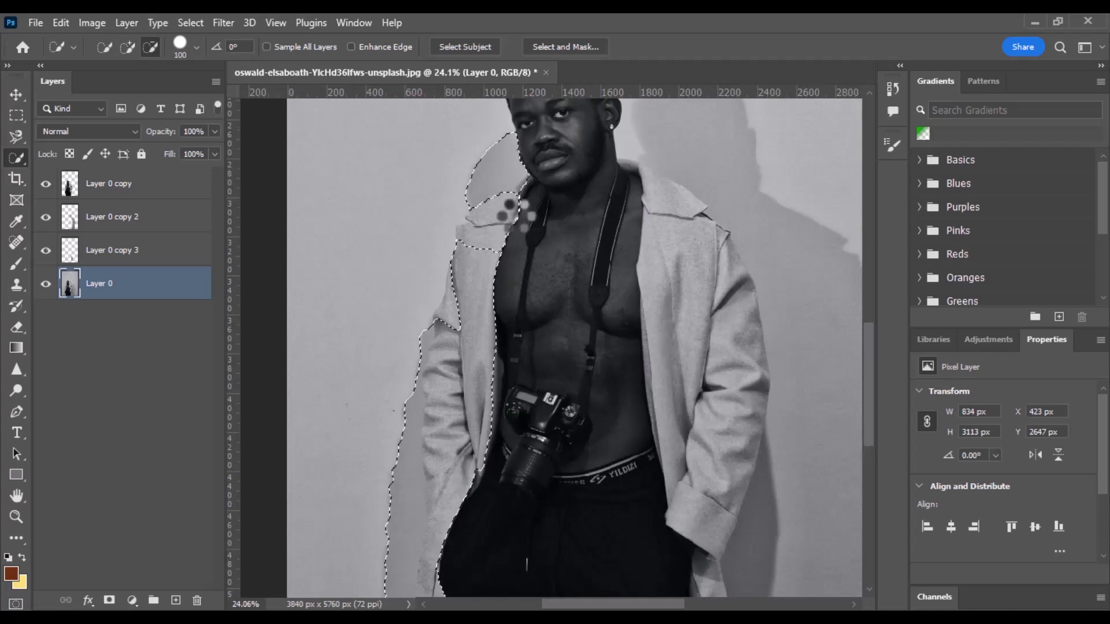
mouse_move(530, 195)
left_mouse_down()
mouse_move(468, 250)
mouse_move(451, 326)
left_mouse_up()
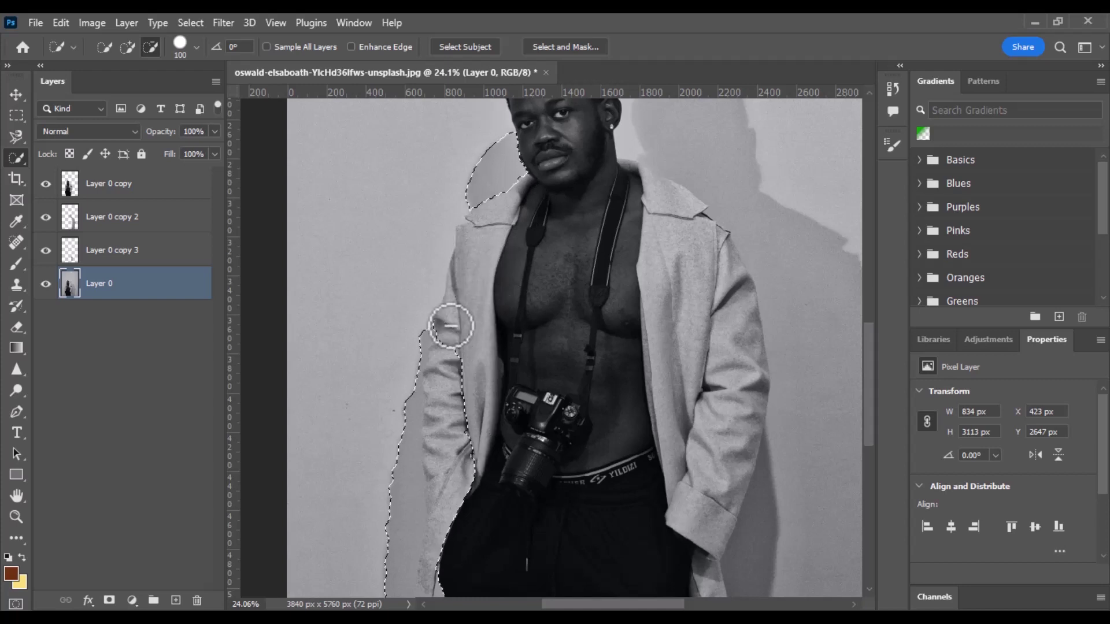
left_click_drag(451, 326, 446, 347)
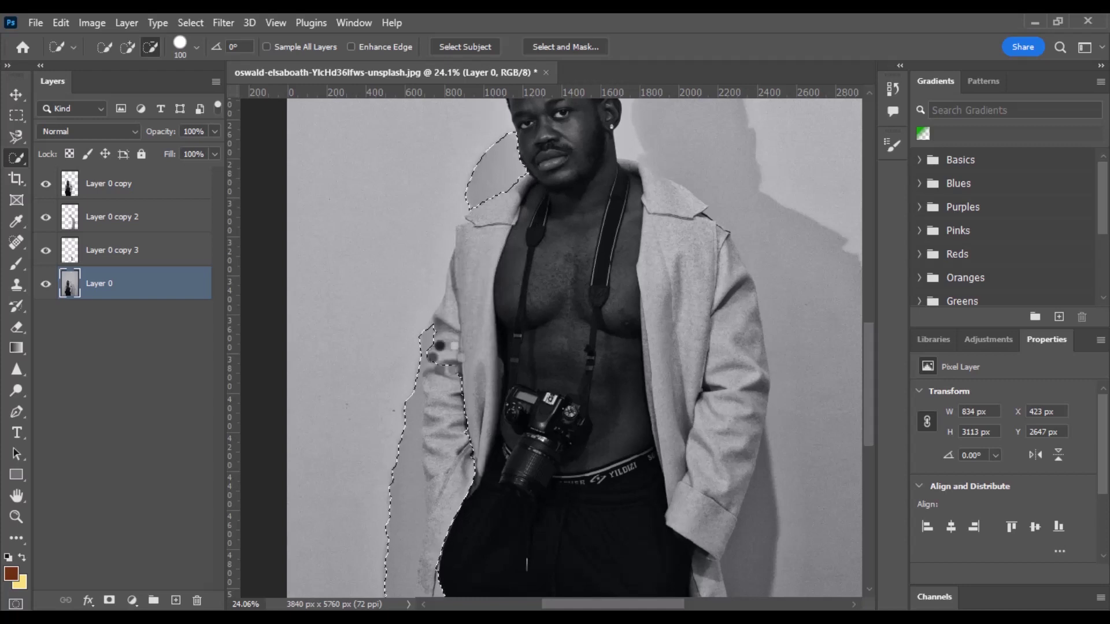
scroll(434, 376, "up", 5)
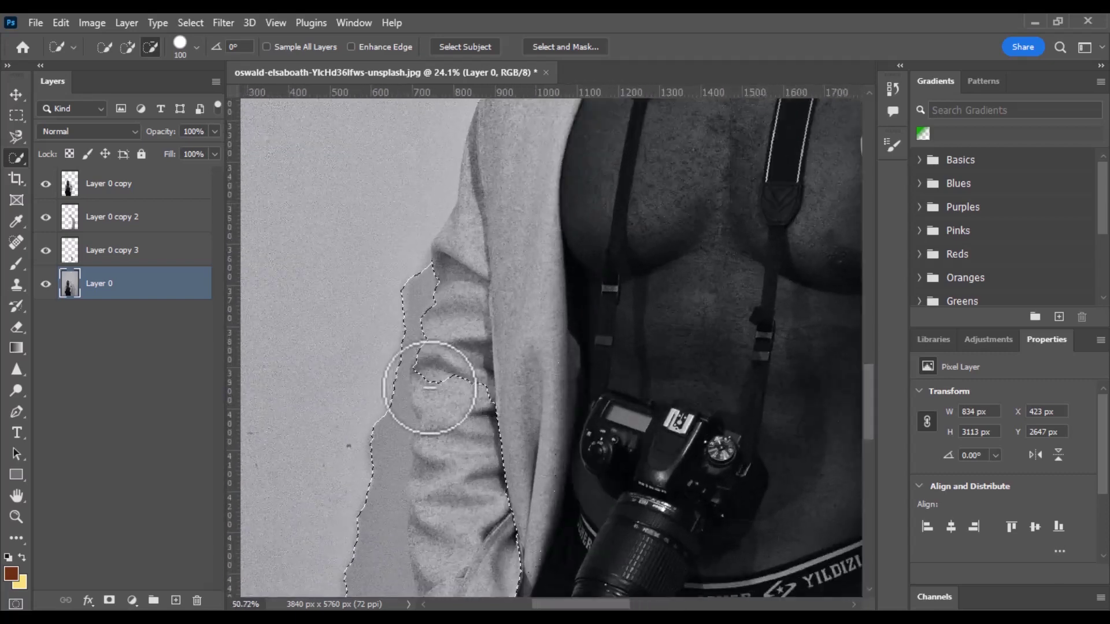
scroll(429, 387, "up", 1)
mouse_move(430, 396)
left_mouse_down()
mouse_move(439, 416)
mouse_move(441, 367)
left_mouse_up()
scroll(454, 395, "down", 2)
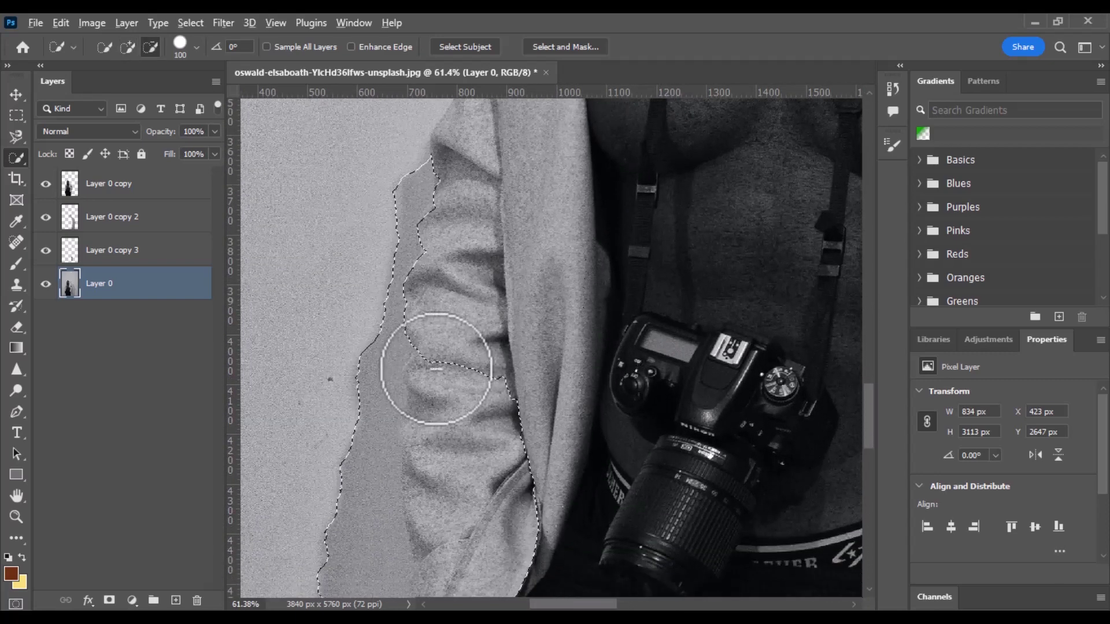
scroll(492, 370, "down", 2)
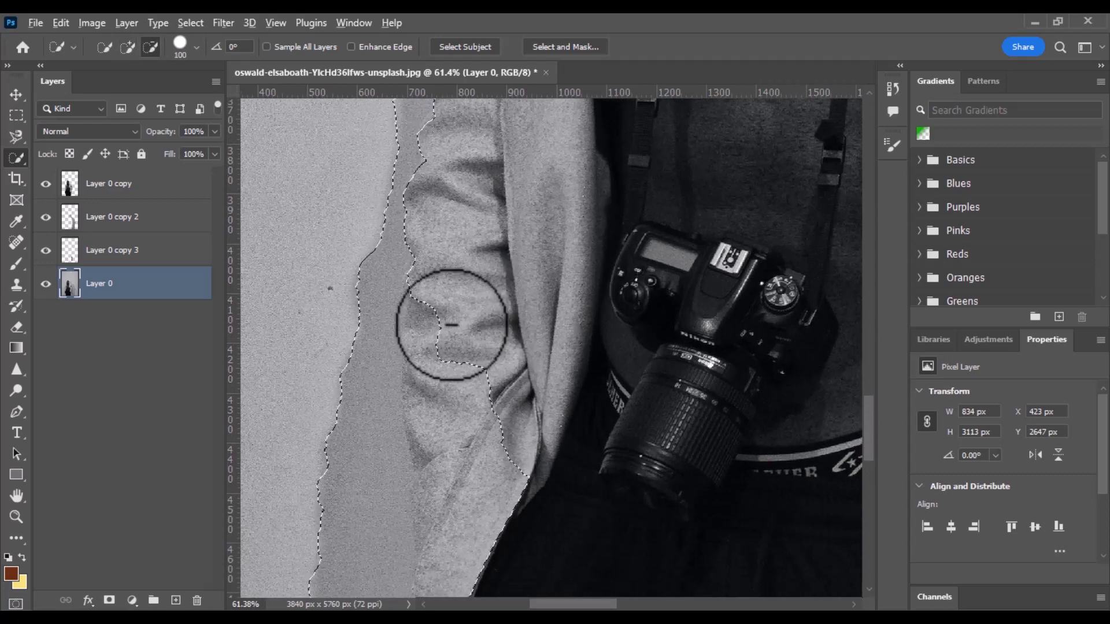
mouse_move(426, 293)
left_mouse_down()
mouse_move(443, 307)
mouse_move(422, 335)
mouse_move(435, 405)
mouse_move(483, 483)
mouse_move(520, 495)
left_mouse_up()
scroll(482, 412, "down", 1)
scroll(482, 411, "down", 5)
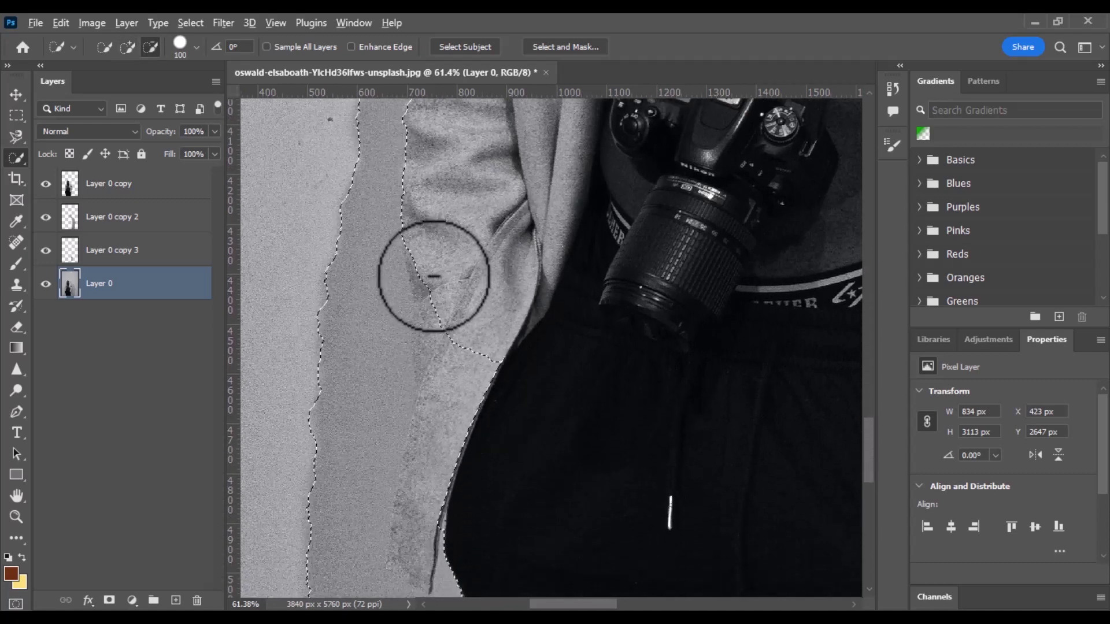
mouse_move(439, 305)
left_mouse_down()
mouse_move(439, 373)
mouse_move(451, 381)
mouse_move(439, 442)
left_mouse_up()
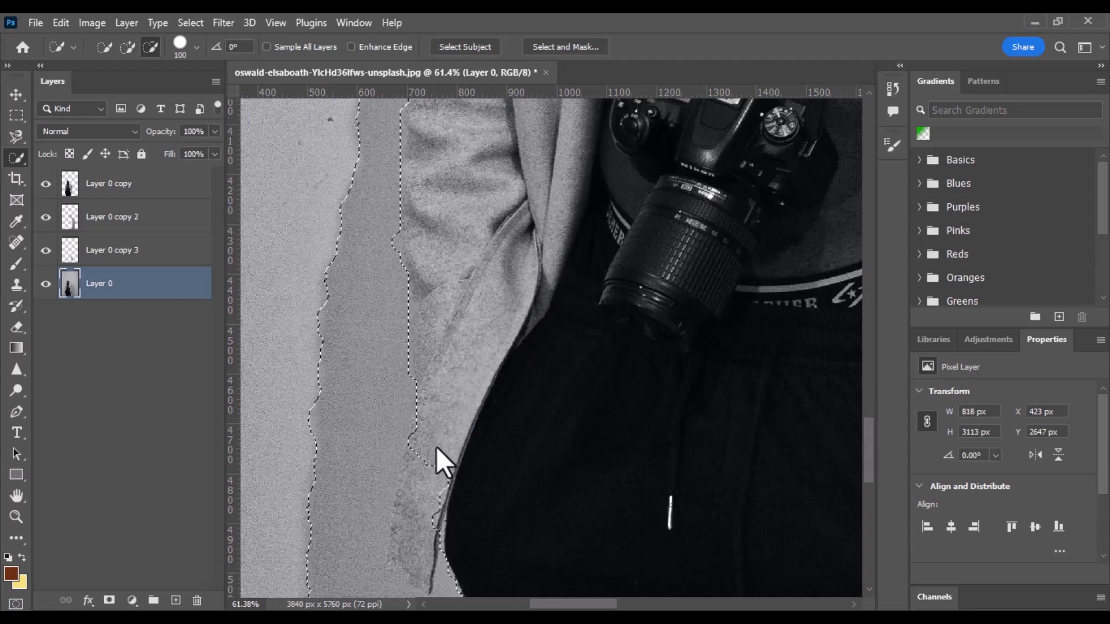
With a smaller brush, refine the selection around the sleeve tip and along the trouser leg
scroll(434, 454, "down", 3)
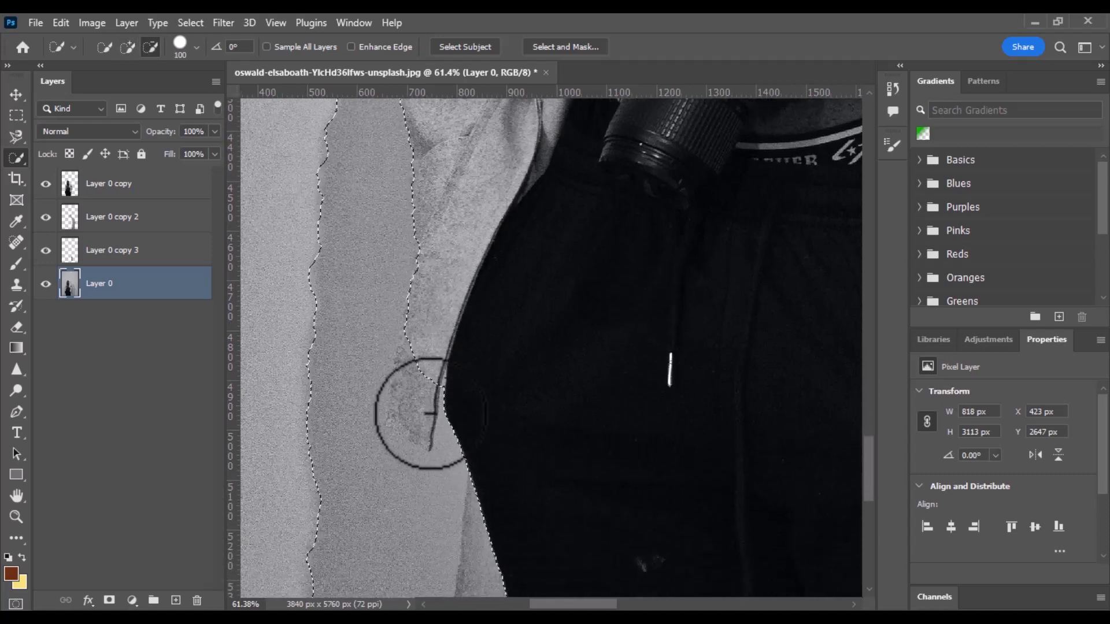
scroll(431, 374, "up", 2, "alt")
key("bracketleft")
key("bracketleft")
key("bracketleft")
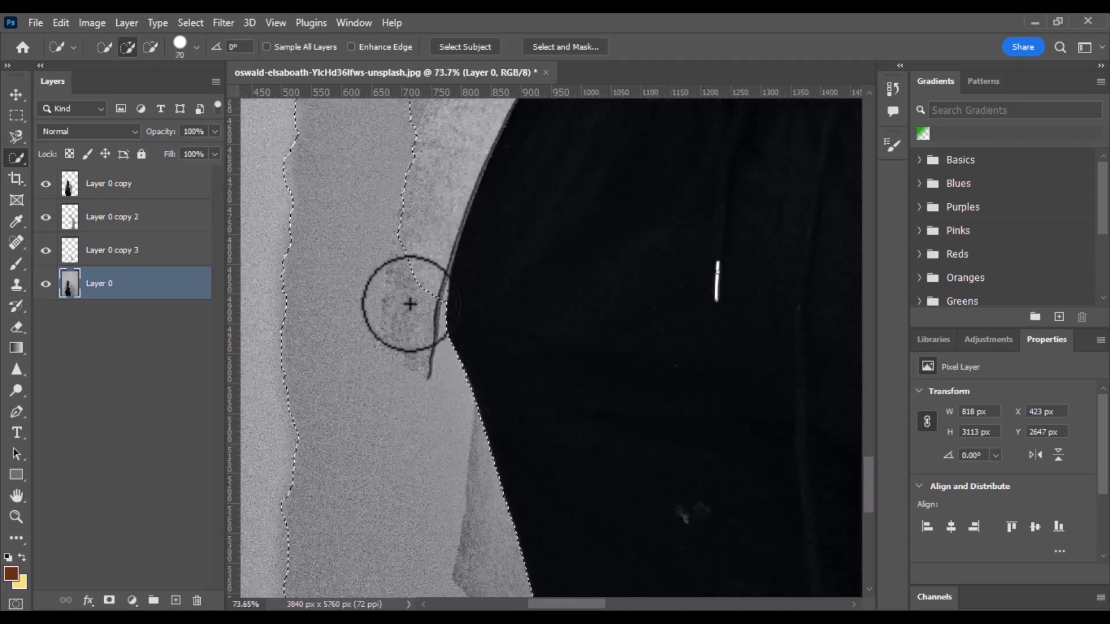
mouse_move(412, 299)
left_mouse_down("alt")
mouse_move(409, 260)
mouse_move(407, 308)
left_mouse_up("alt")
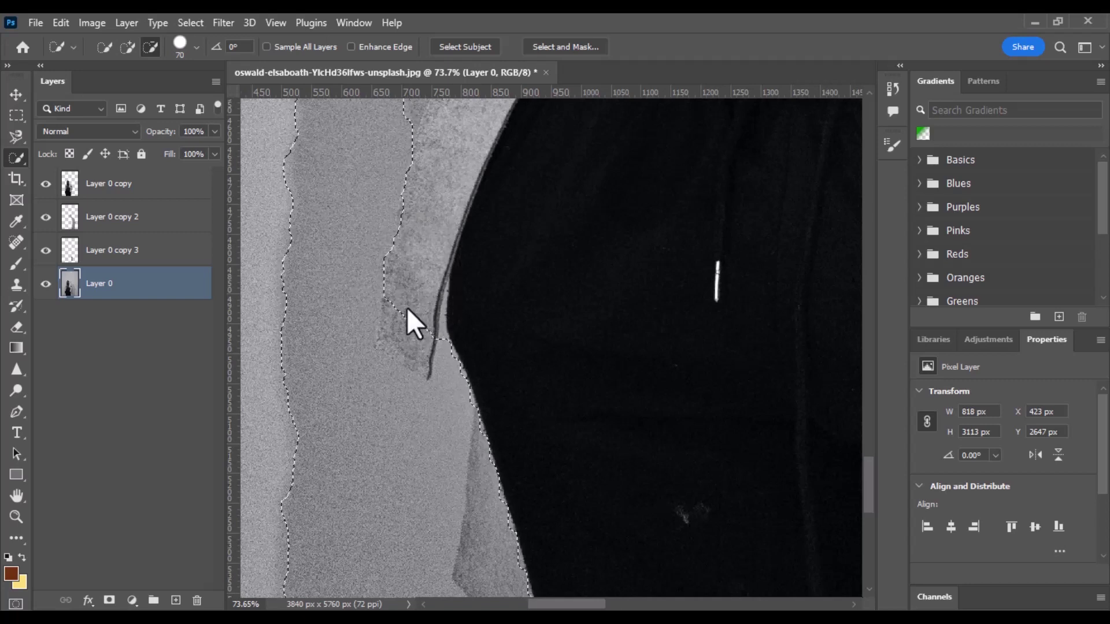
left_click_drag(398, 310, 397, 338)
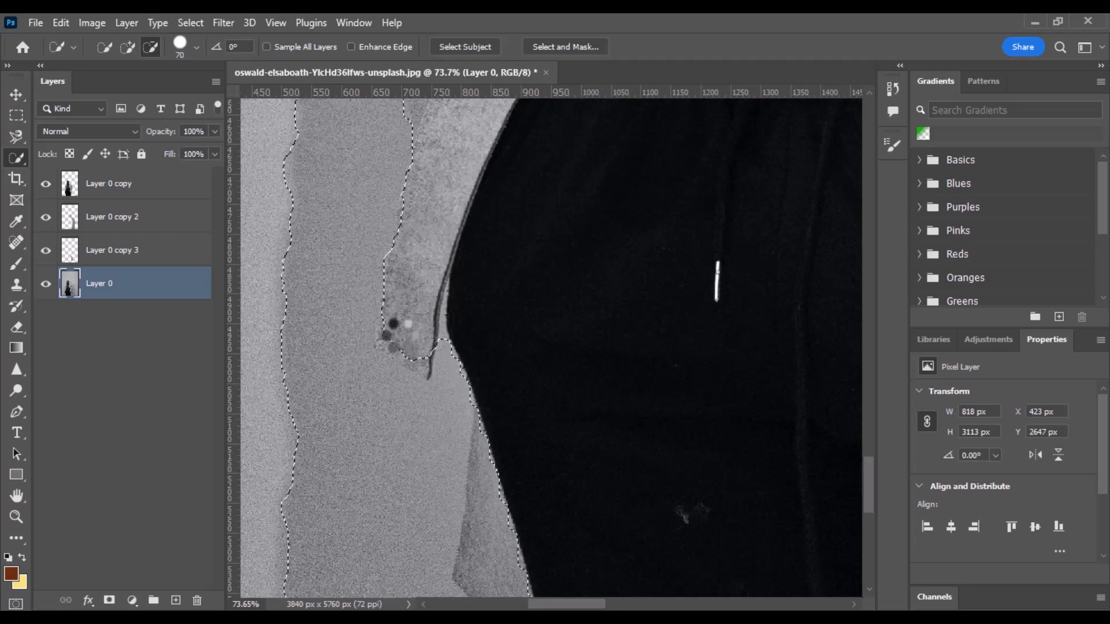
key("[")
left_click_drag(419, 365, 435, 382)
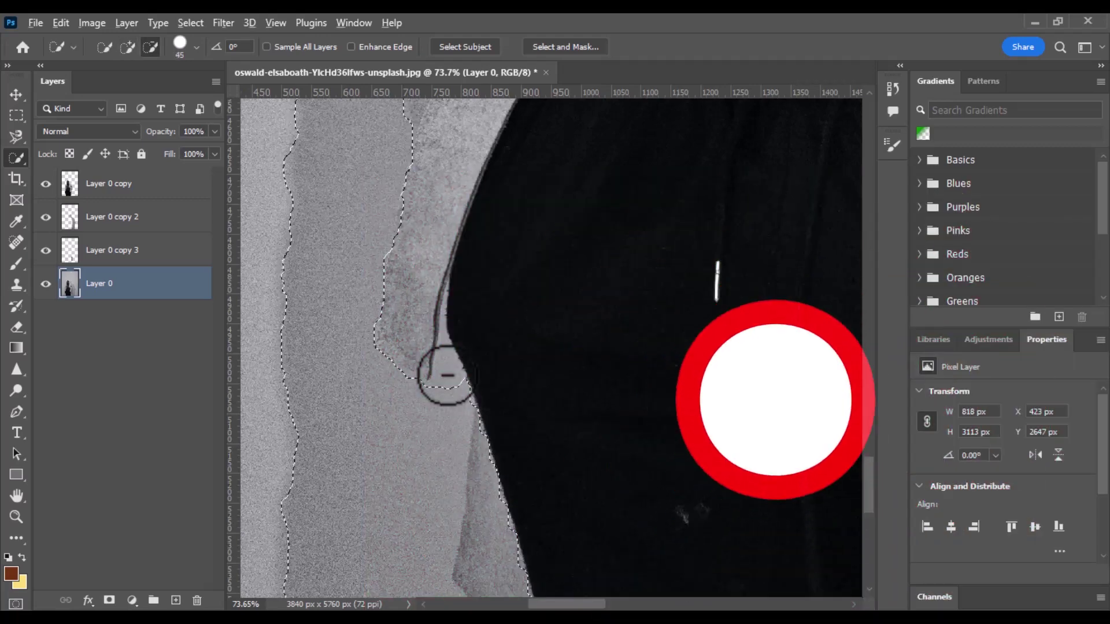
left_click(445, 377, "alt")
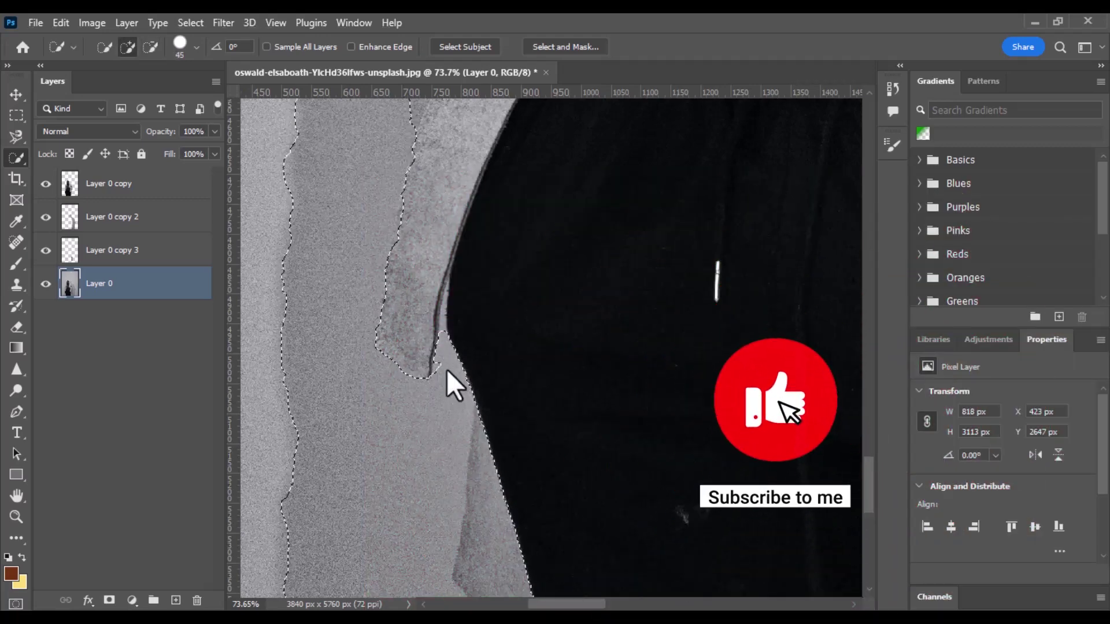
scroll(446, 387, "down", 3)
left_click_drag(475, 389, 481, 481)
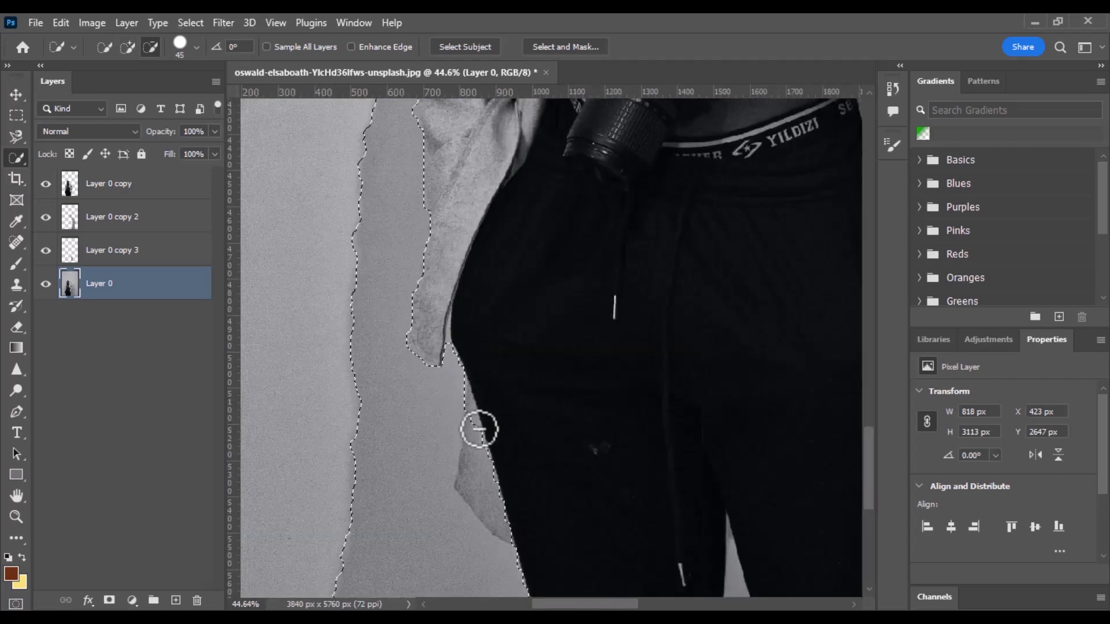
scroll(441, 367, "down", 3)
scroll(441, 379, "down", 2)
scroll(433, 387, "down", 2)
right_click(425, 369)
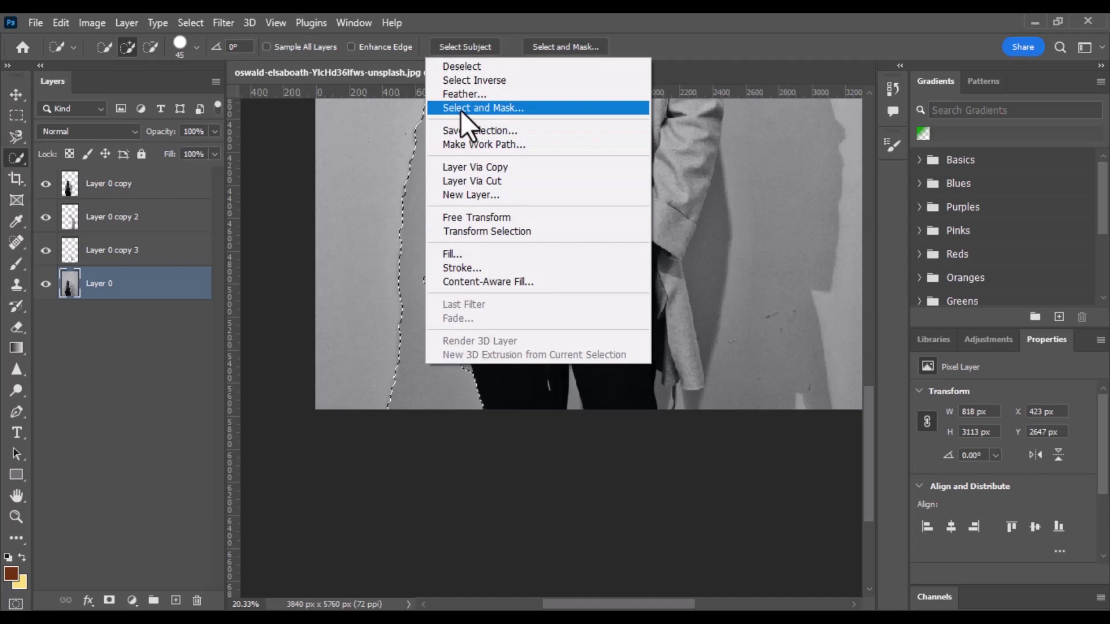
Run Select and Mask with Output To set to New Layer, creating Layer 0 copy 4
left_click(461, 109)
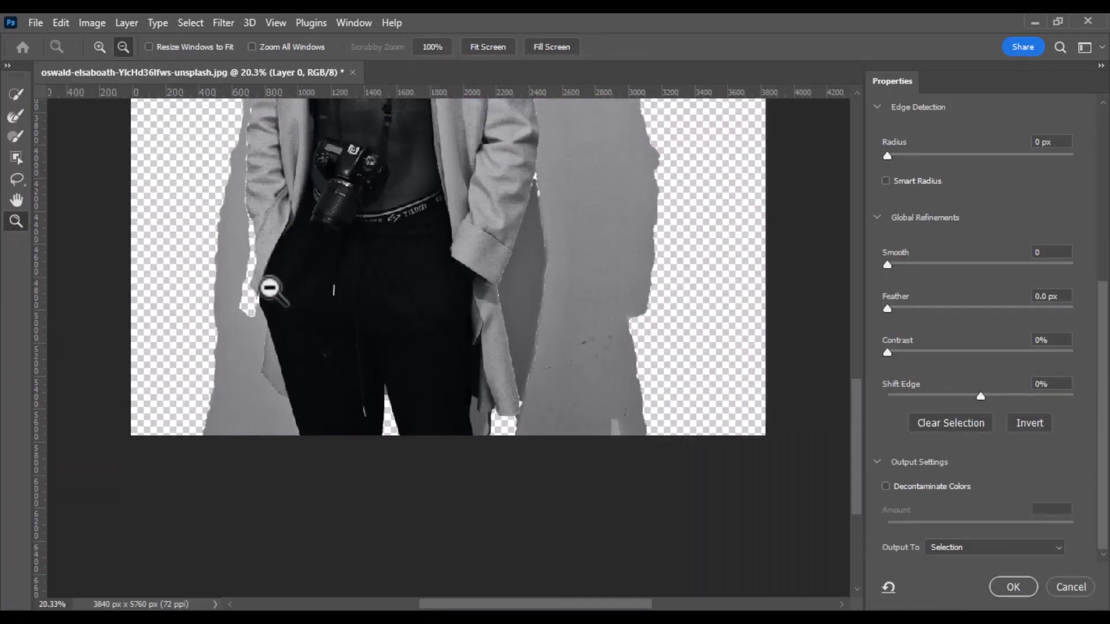
scroll(271, 292, "up", 1)
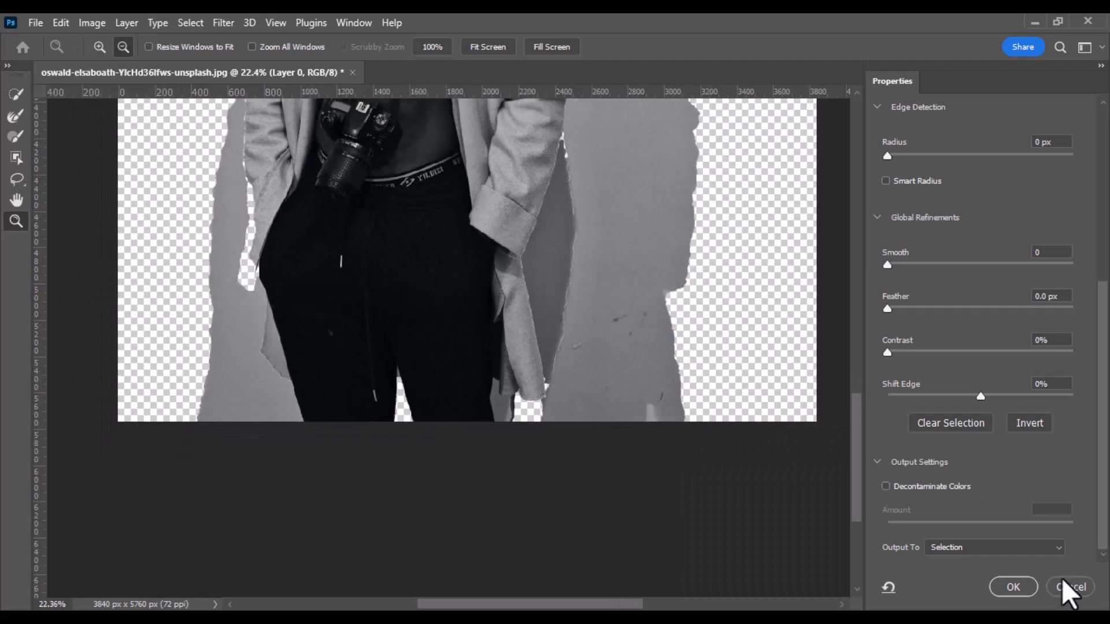
left_click(1071, 587)
scroll(366, 263, "up", 1)
scroll(366, 263, "up", 1)
scroll(366, 263, "down", 1)
right_click(370, 319)
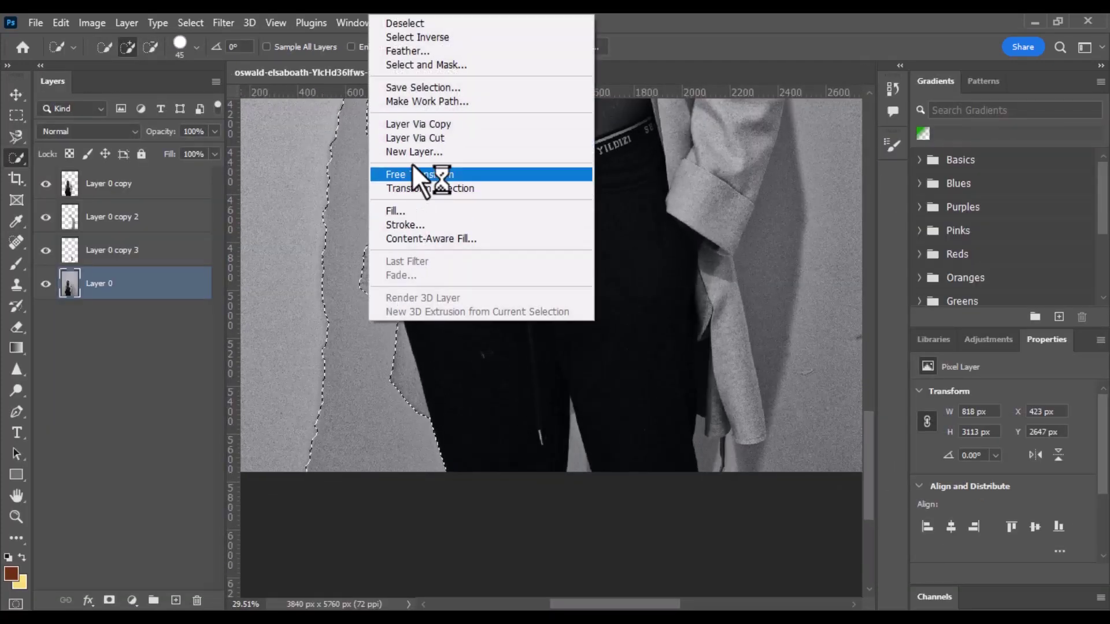
left_click(418, 86)
key("alt+ctrl+r")
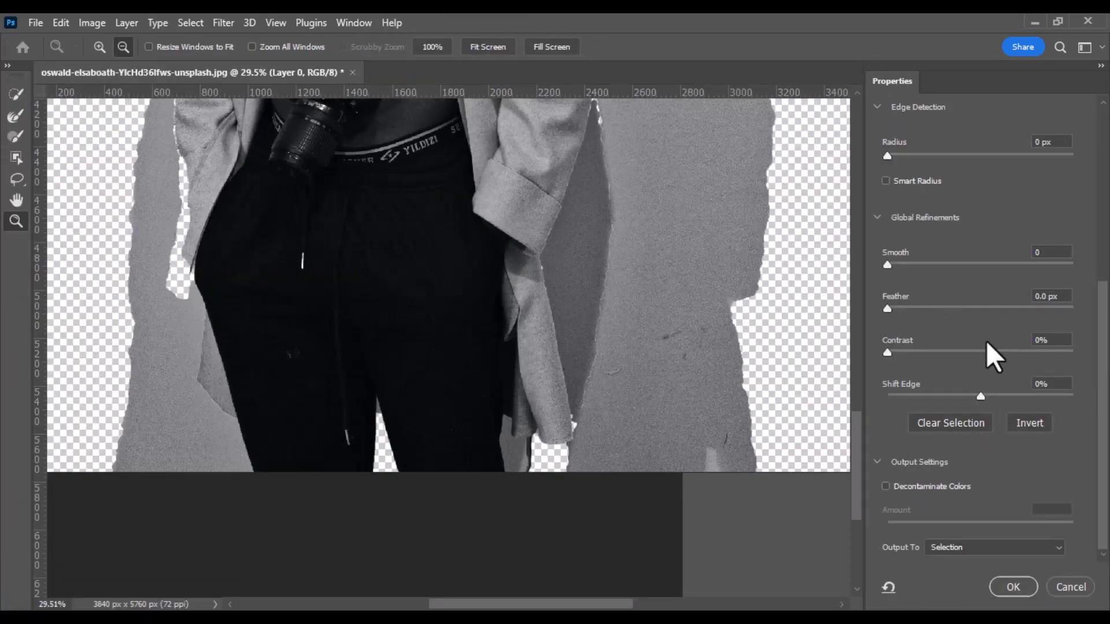
left_click(1012, 547)
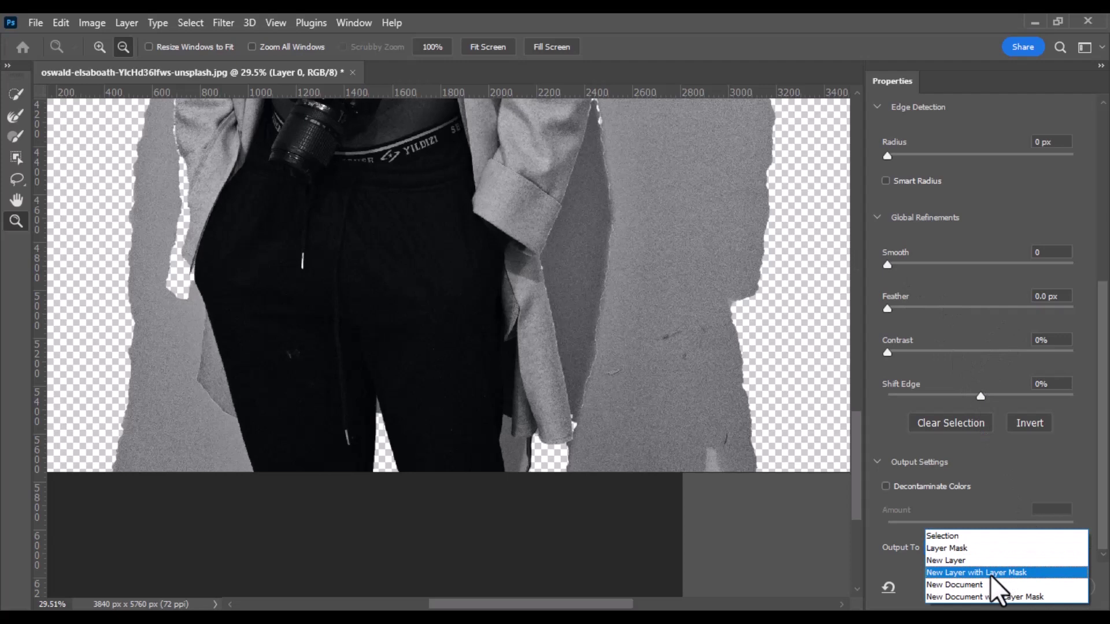
left_click(970, 562)
left_click(1013, 587)
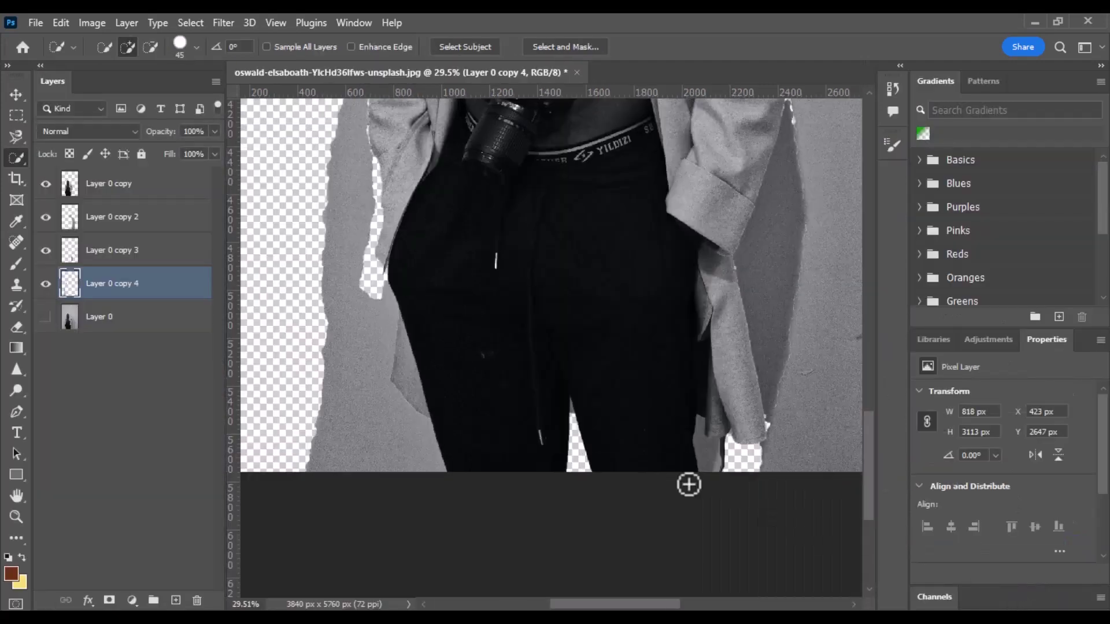
Select Layer 0 copy, zoom out, then turn Layer 0's visibility back on and make it active
left_click(90, 183)
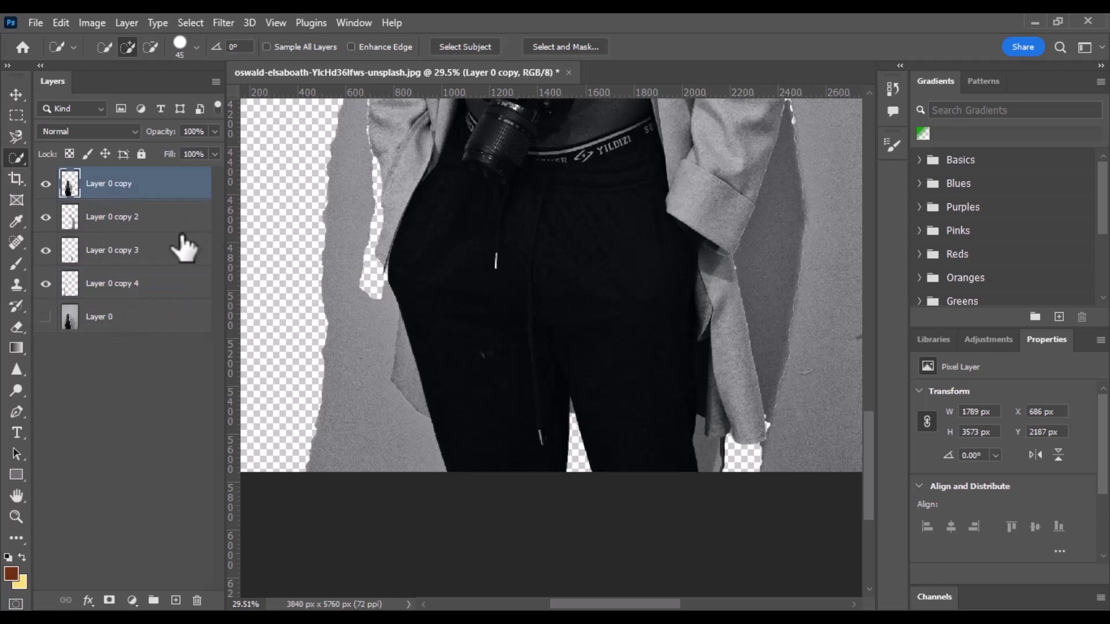
scroll(265, 354, "down", 2)
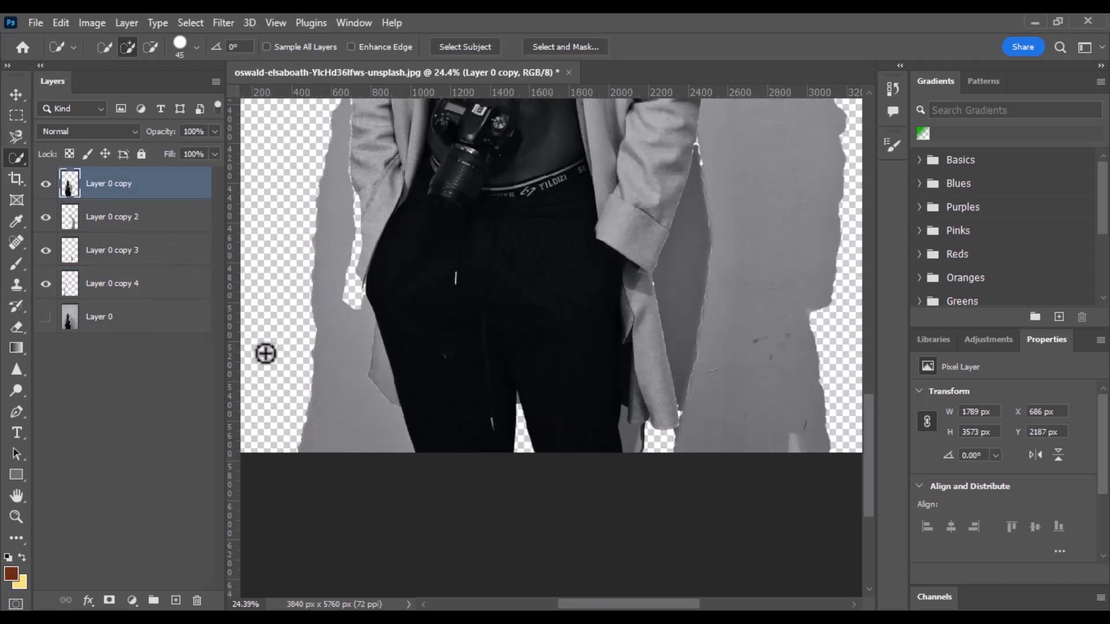
scroll(266, 339, "down", 1)
scroll(275, 315, "down", 1)
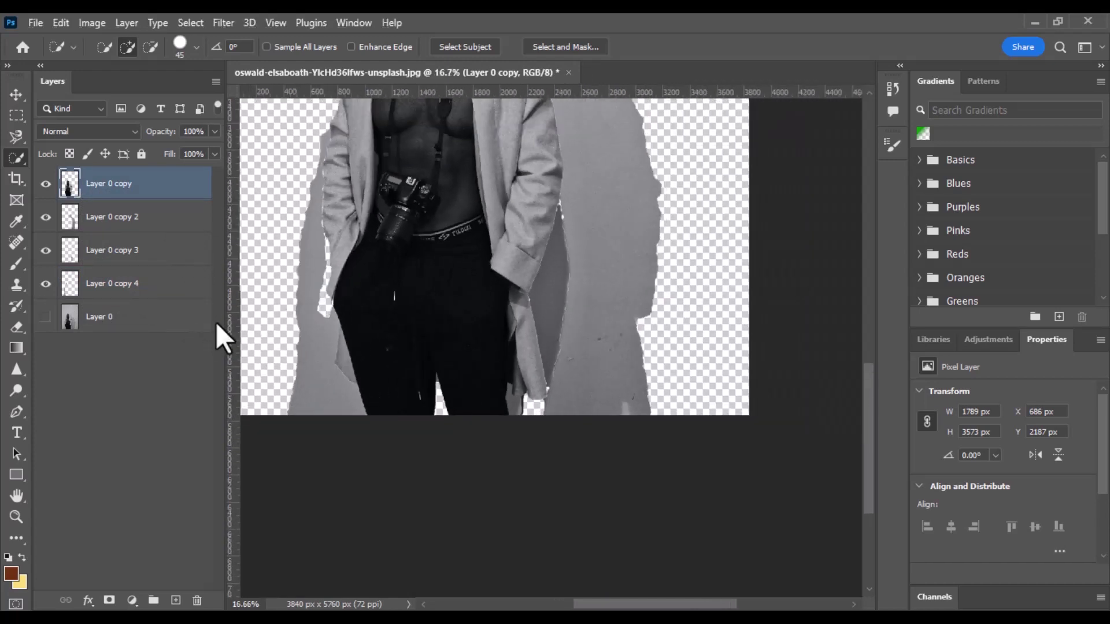
scroll(234, 338, "down", 1)
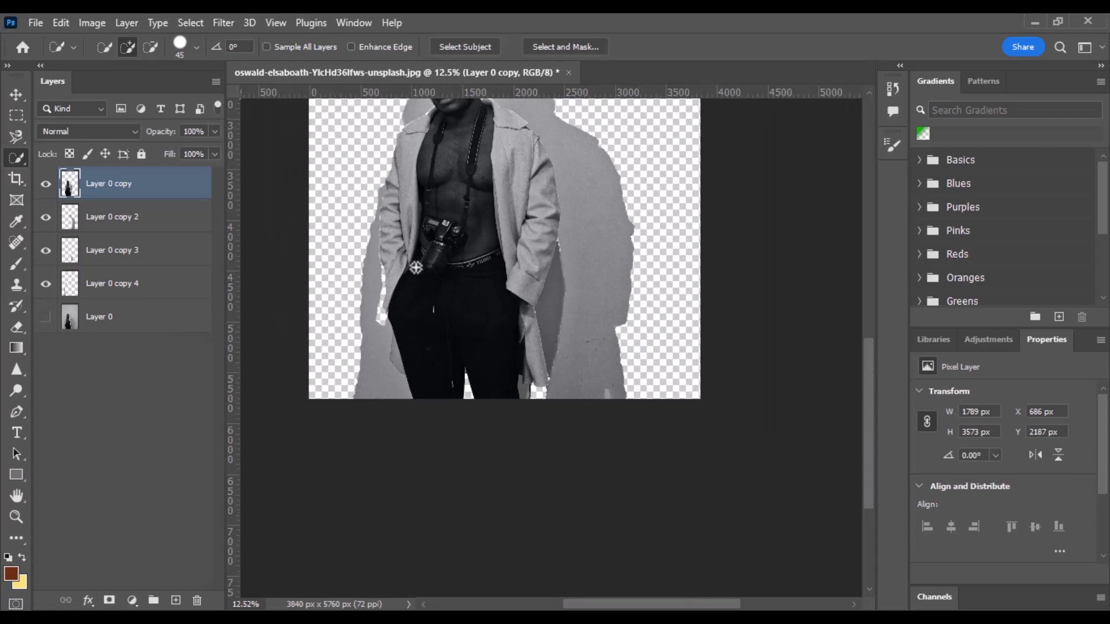
scroll(415, 268, "up", 2)
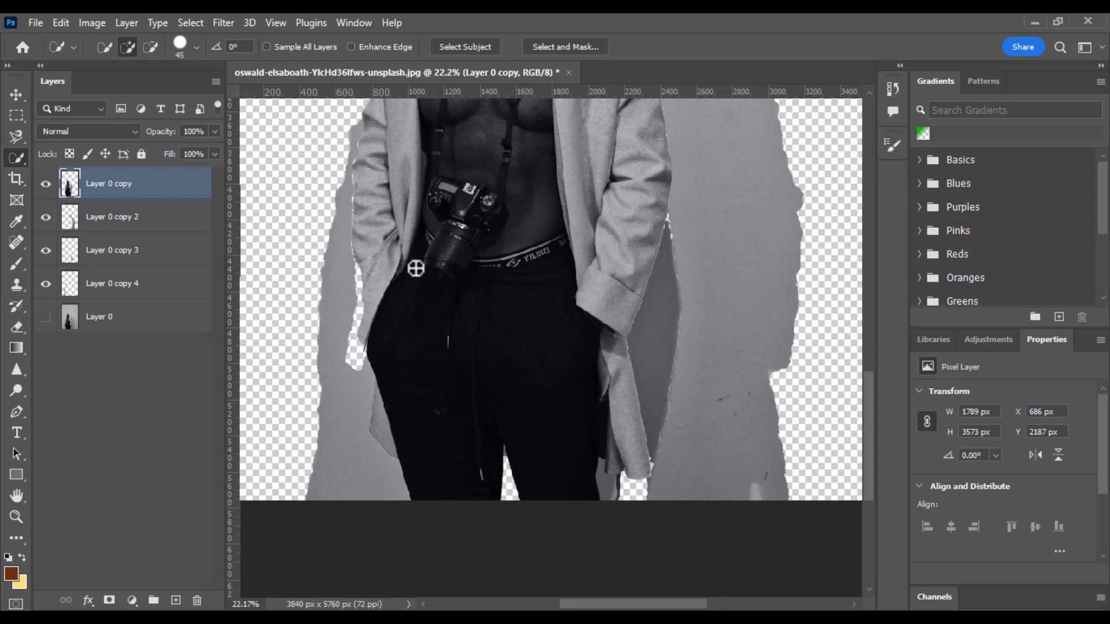
scroll(488, 239, "down", 2)
scroll(509, 298, "down", 2)
scroll(434, 318, "down", 2)
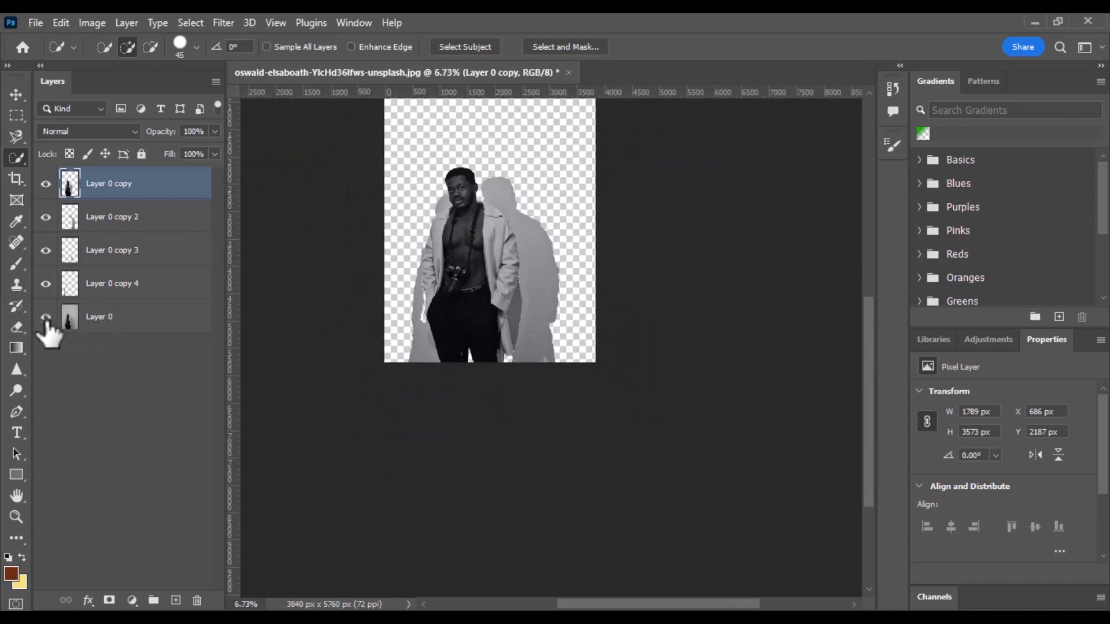
left_click(46, 318)
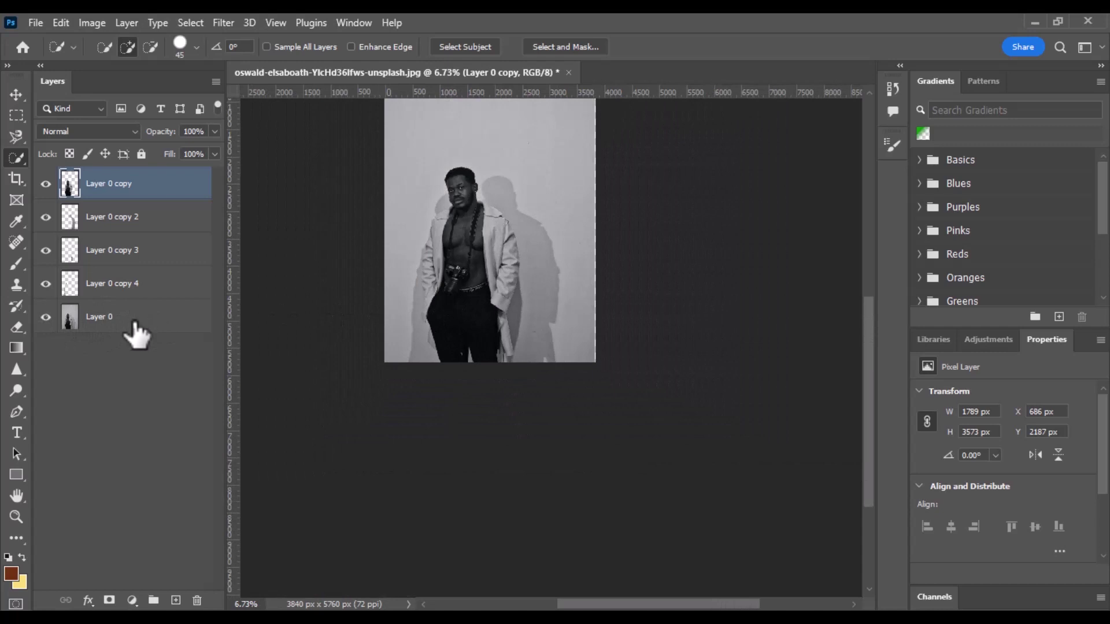
left_click(136, 323)
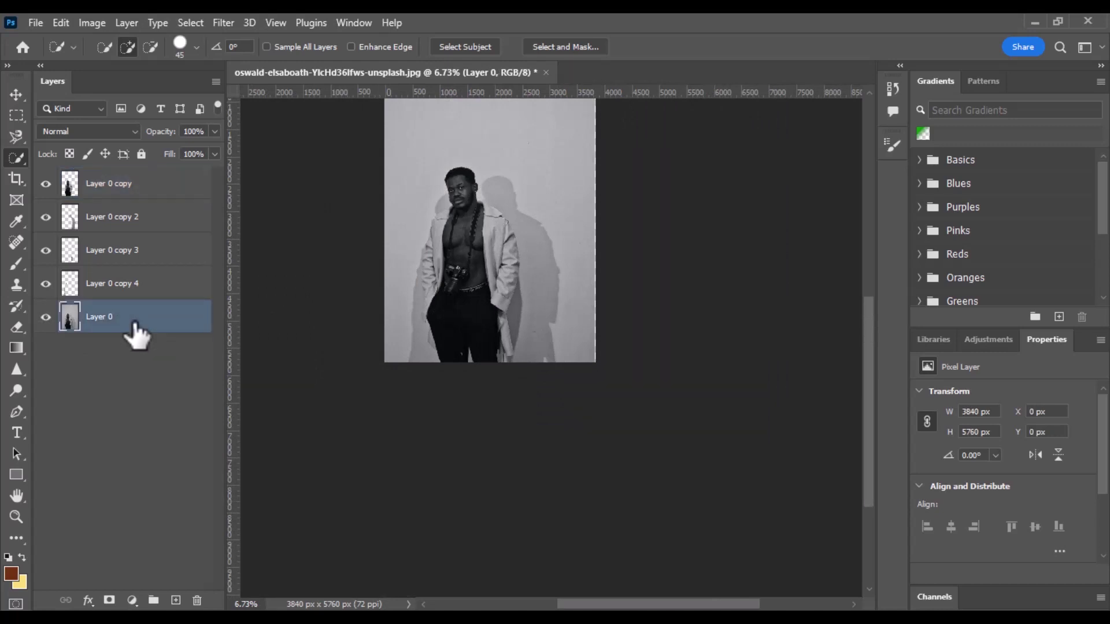
Place Embedded the MY FL image from Pictures > Saved Pictures
left_click(36, 23)
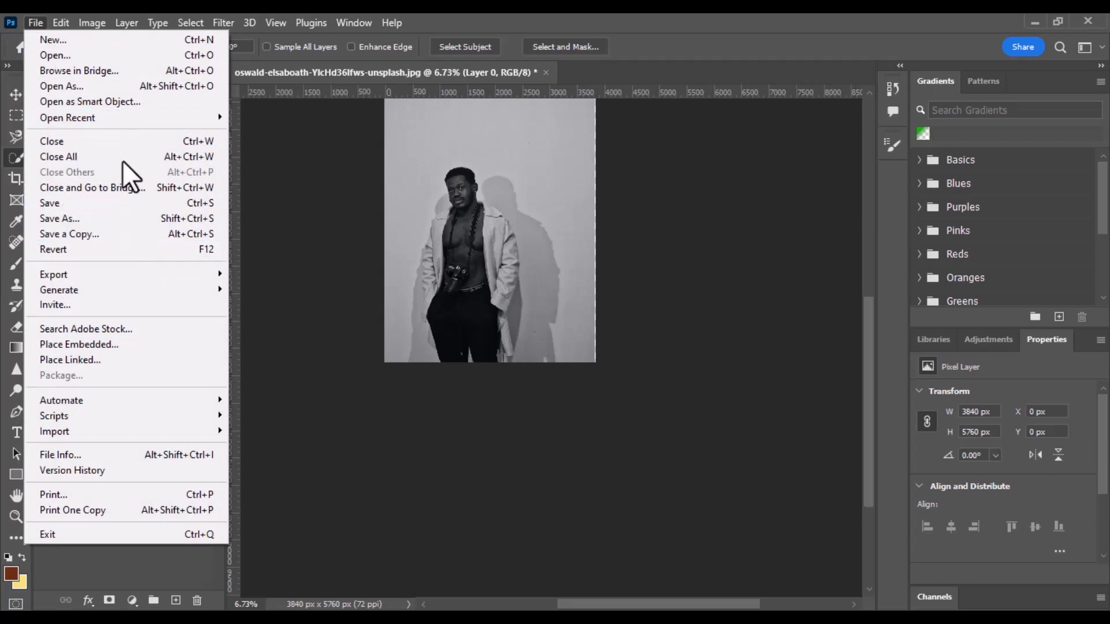
left_click(130, 345)
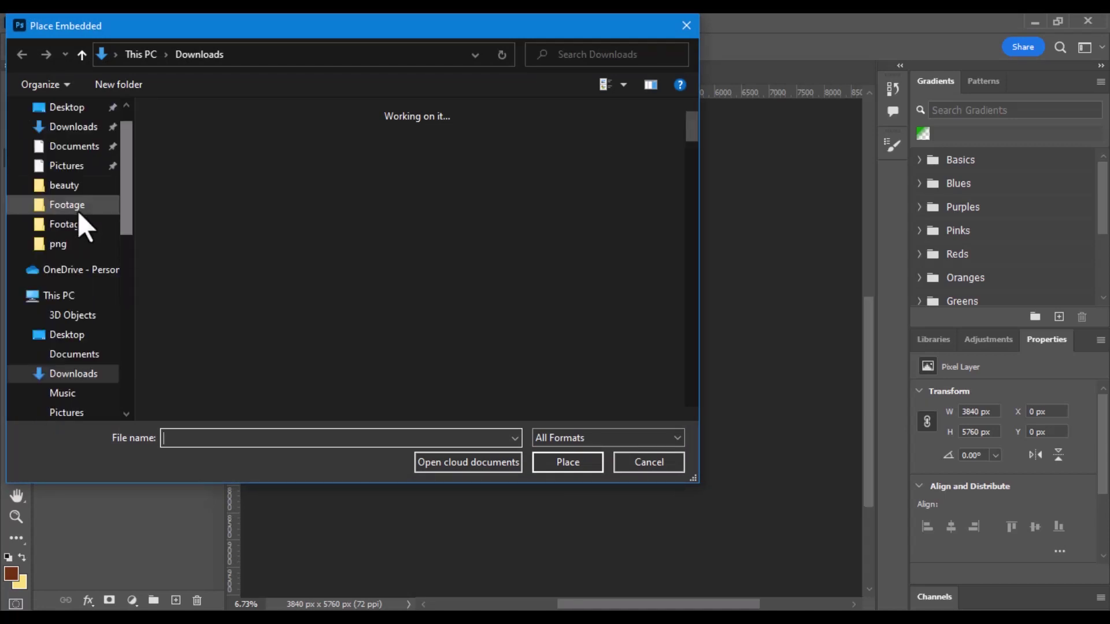
left_click(74, 166)
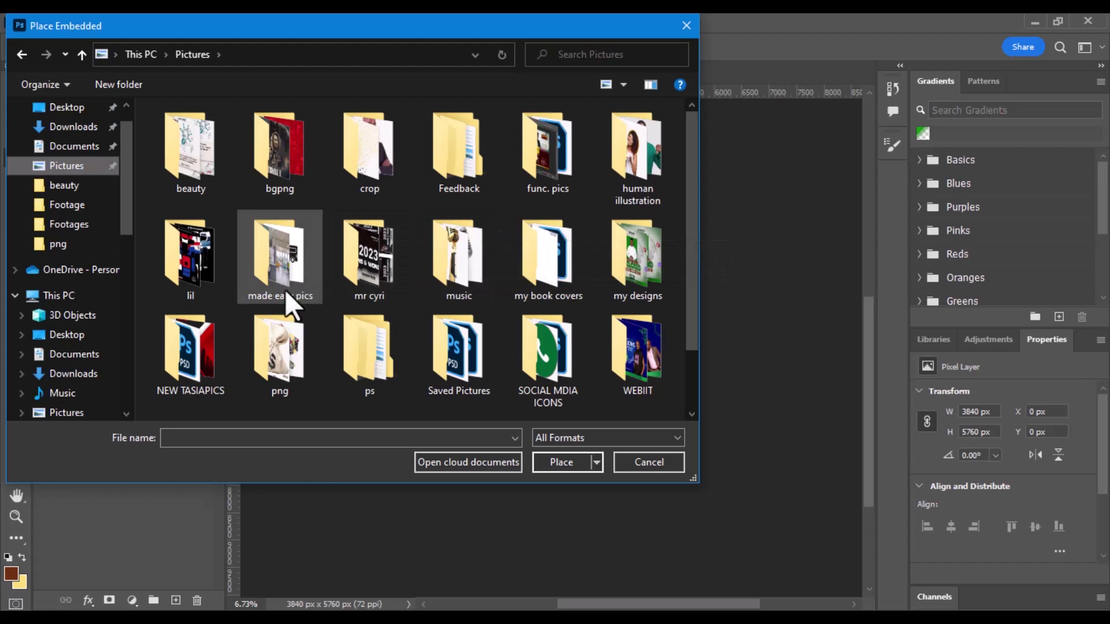
left_click(475, 351)
double_click(475, 352)
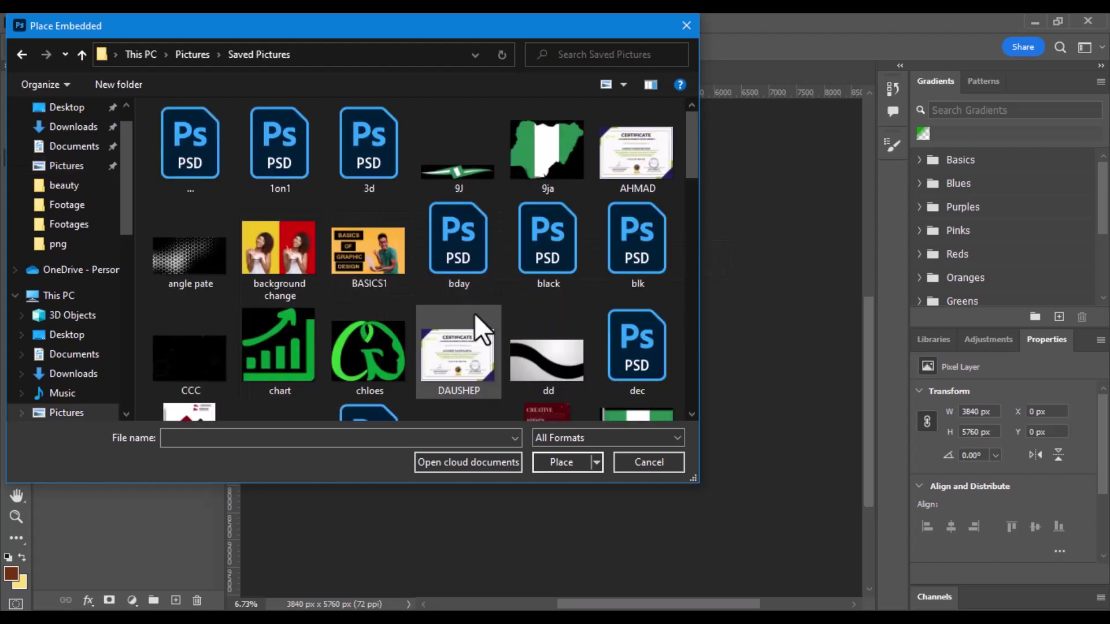
scroll(443, 273, "down", 5)
scroll(405, 272, "down", 2)
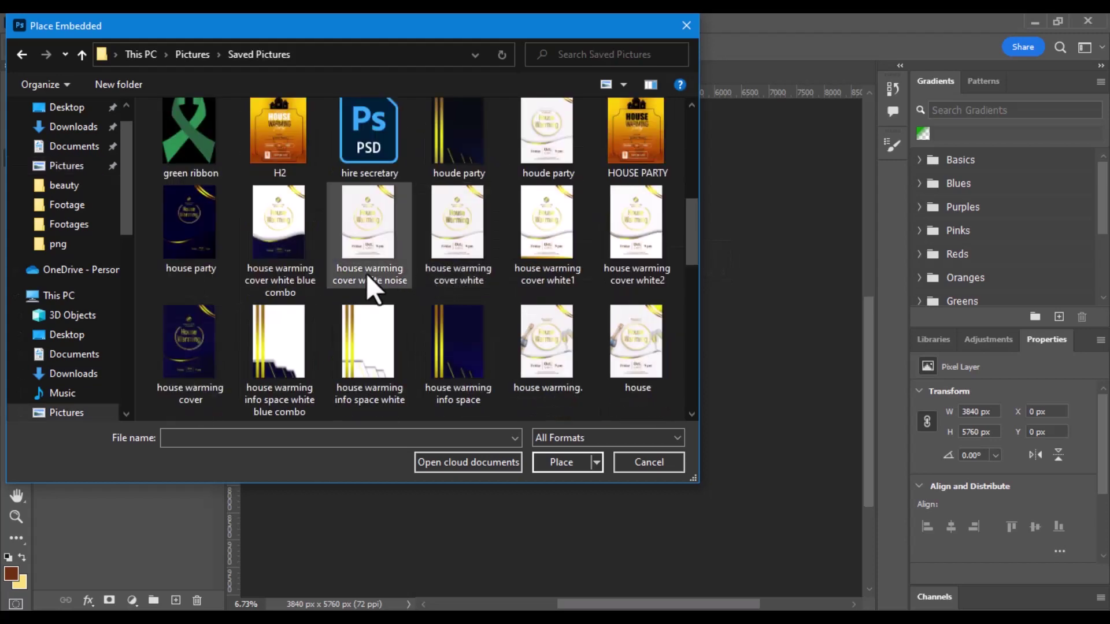
scroll(370, 272, "down", 10)
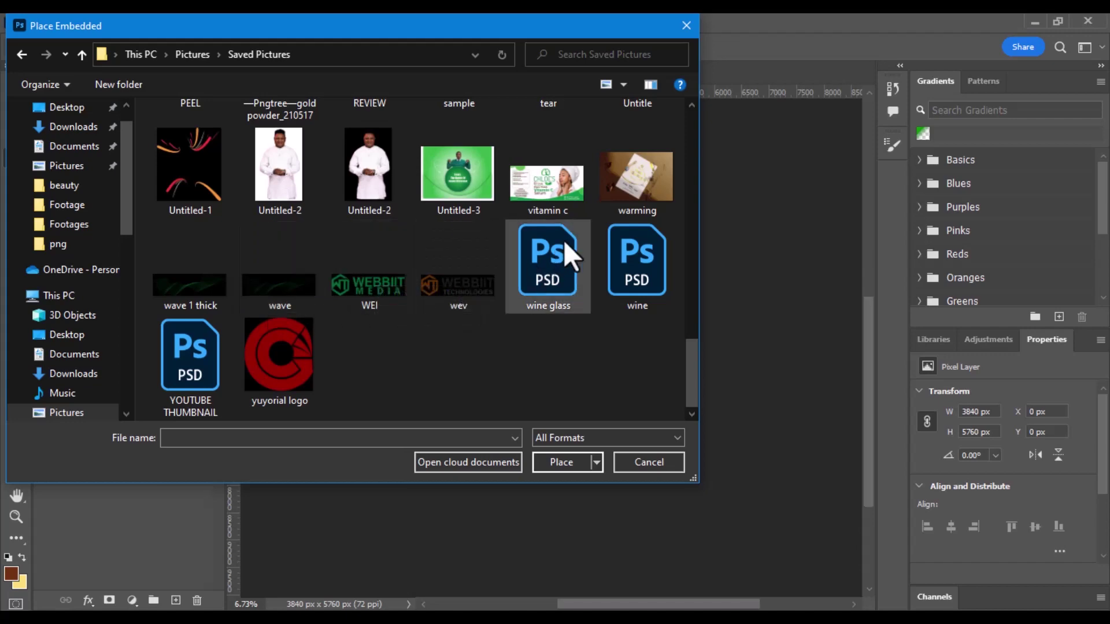
scroll(561, 239, "up", 3)
scroll(318, 312, "up", 3)
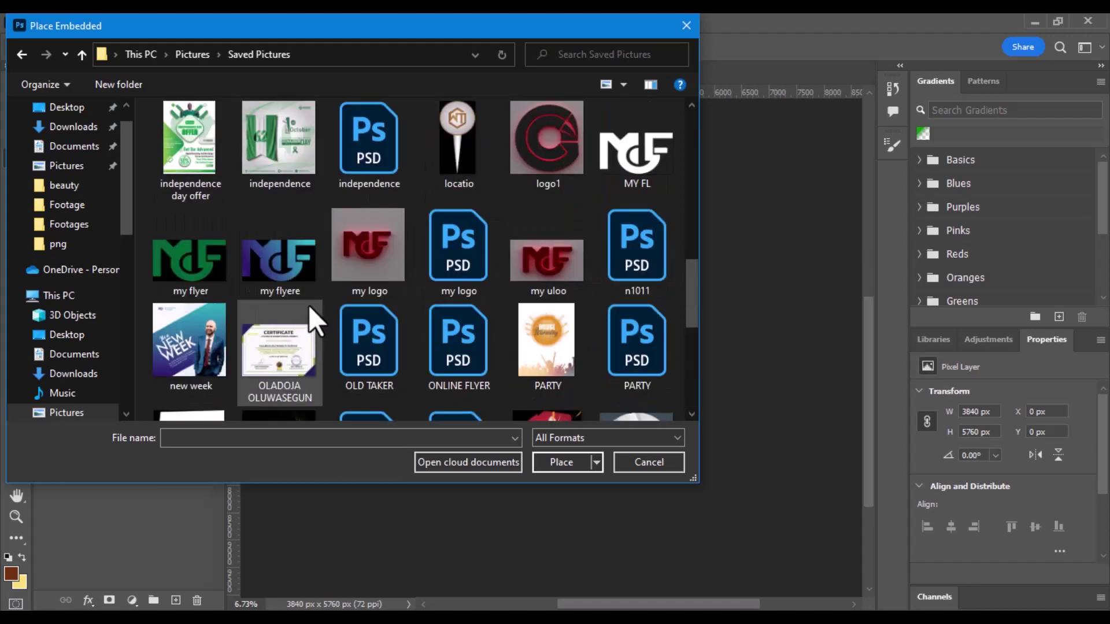
scroll(309, 304, "up", 3)
double_click(637, 380)
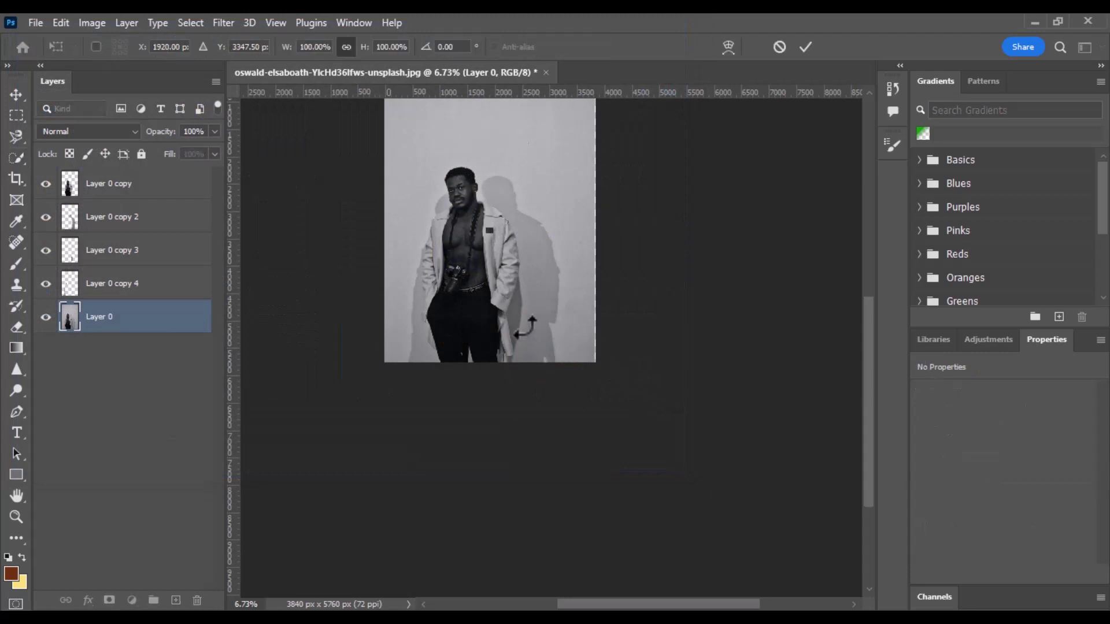
Scale the MY FL logo up over the man's head, stretch it taller, and commit
left_click_drag(492, 227, 575, 193)
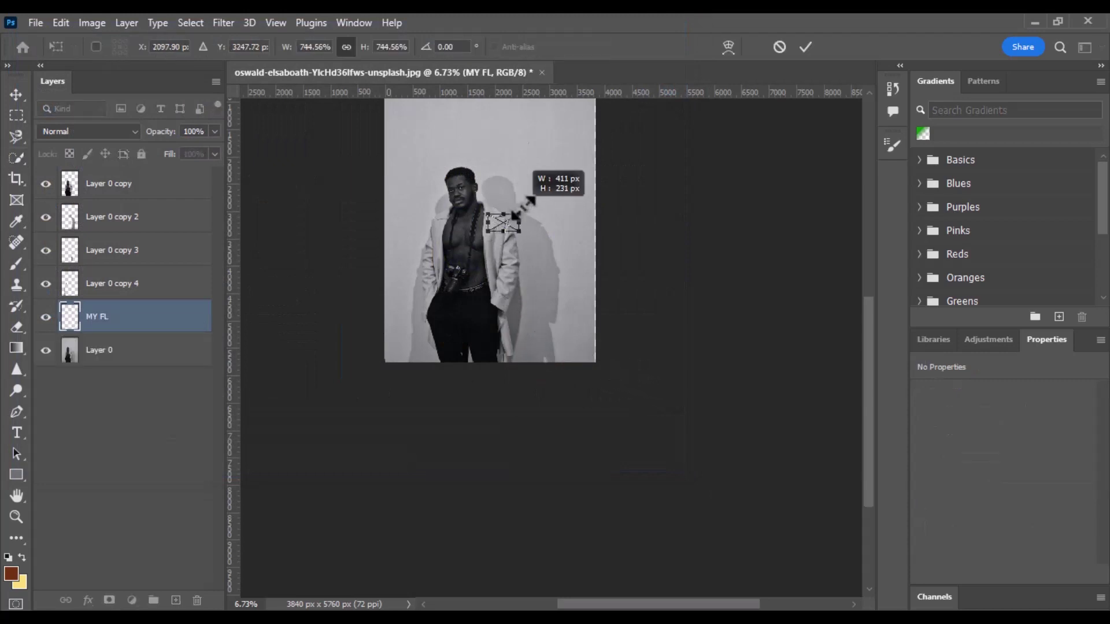
mouse_move(554, 204)
left_mouse_down()
mouse_move(514, 195)
mouse_move(536, 223)
left_mouse_up()
scroll(488, 153, "up", 5)
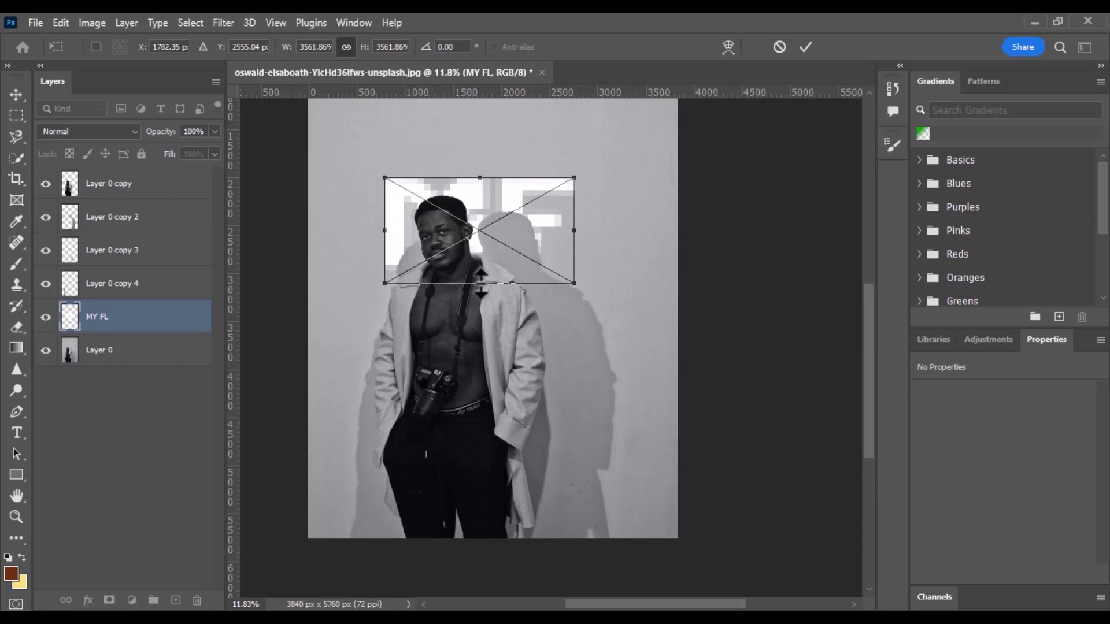
left_click_drag(480, 283, 469, 349)
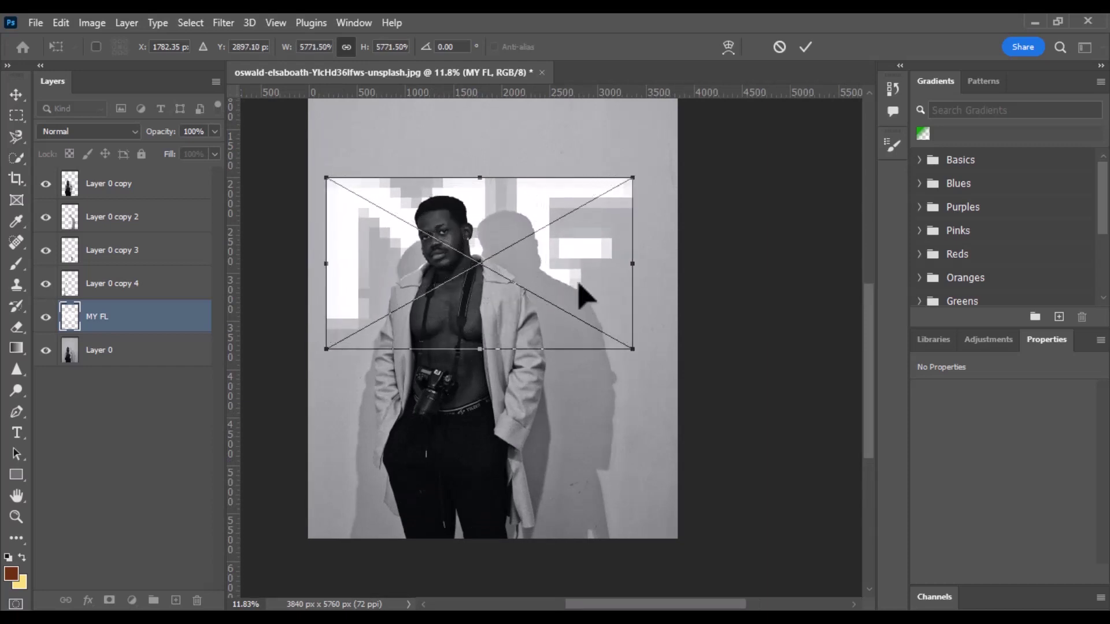
left_click(806, 48)
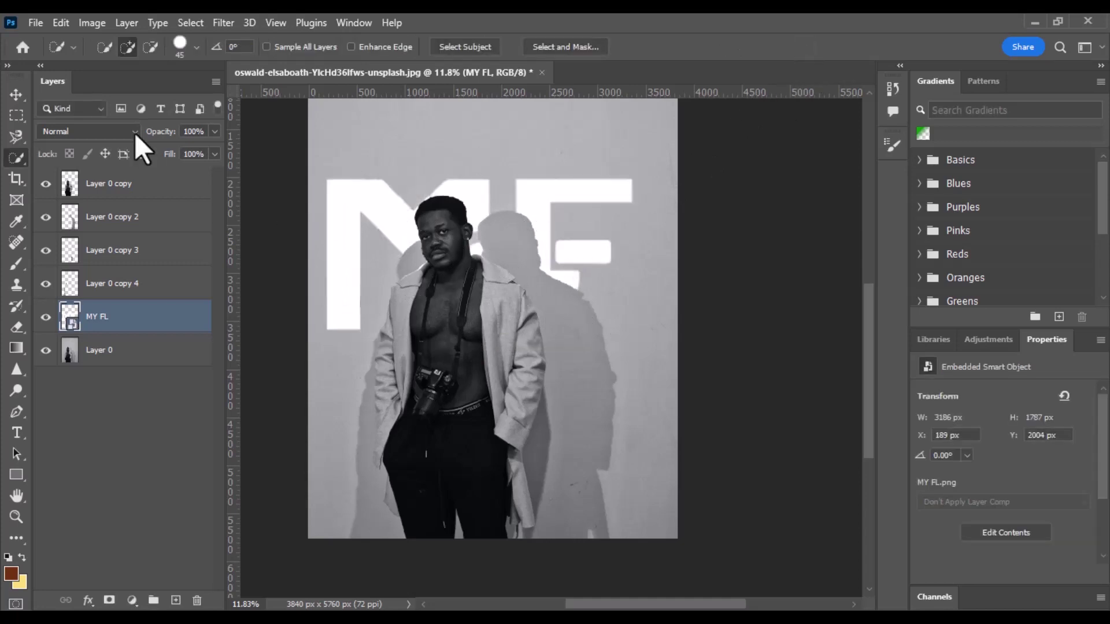
left_click(17, 96)
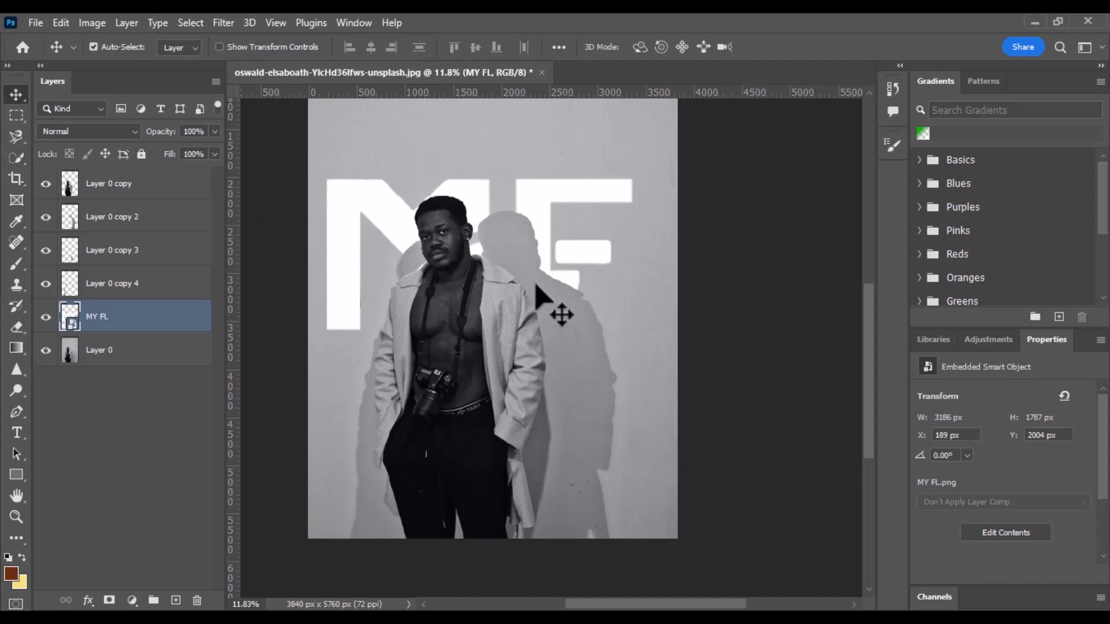
Set Layer 0 copy 2 opacity to 40% and Layer 0 copy 4 opacity to 59%
left_click(552, 304)
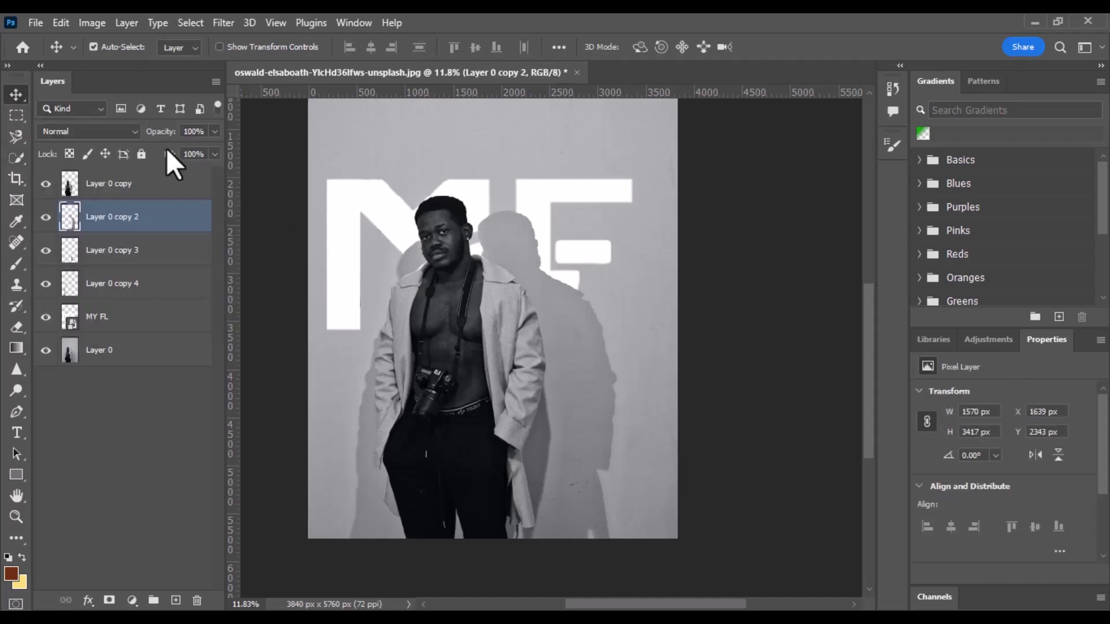
left_click_drag(164, 131, 149, 134)
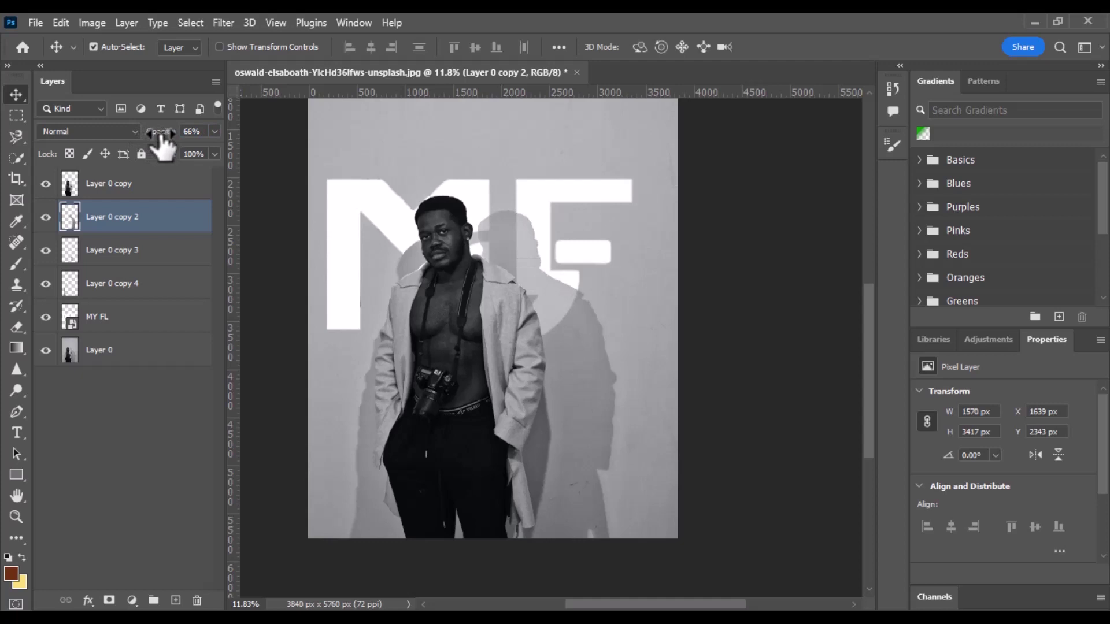
left_click_drag(162, 140, 157, 140)
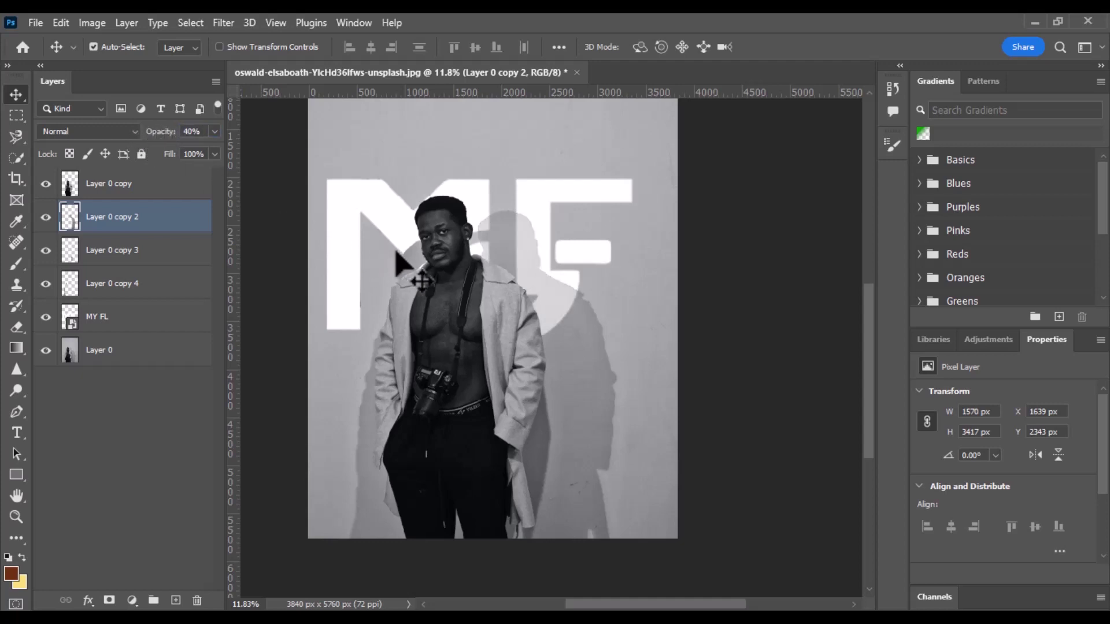
left_click(409, 264)
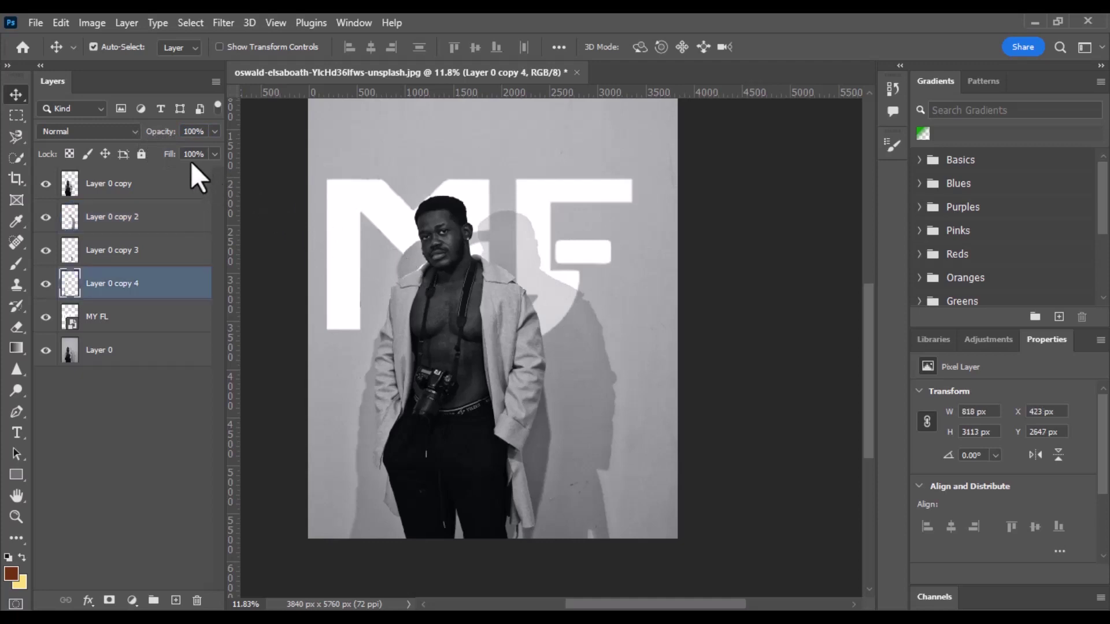
left_click_drag(163, 132, 151, 140)
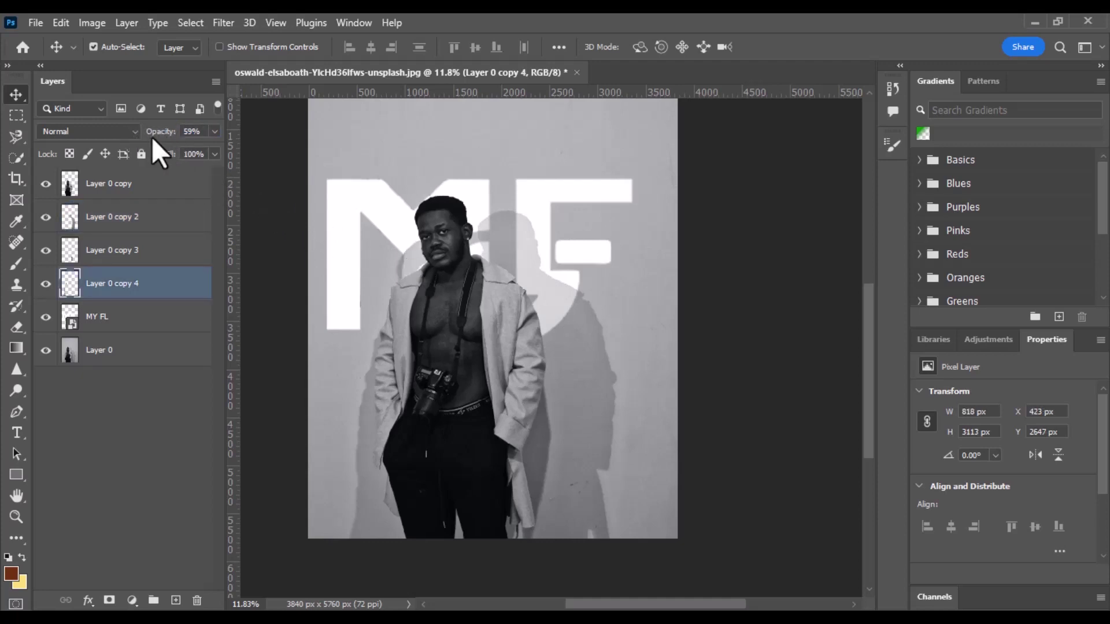
scroll(509, 248, "up", 1)
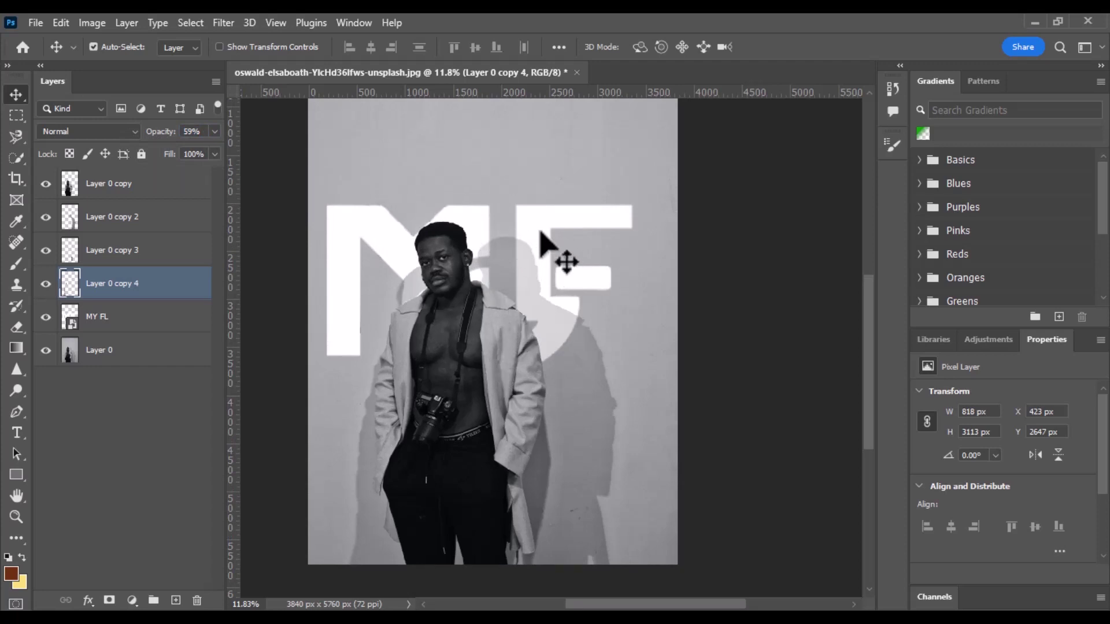
Drag the MY FL logo slightly lower to X 198 px, Y 2124 px, then zoom out to check
left_click(542, 238)
left_click_drag(542, 238, 542, 261)
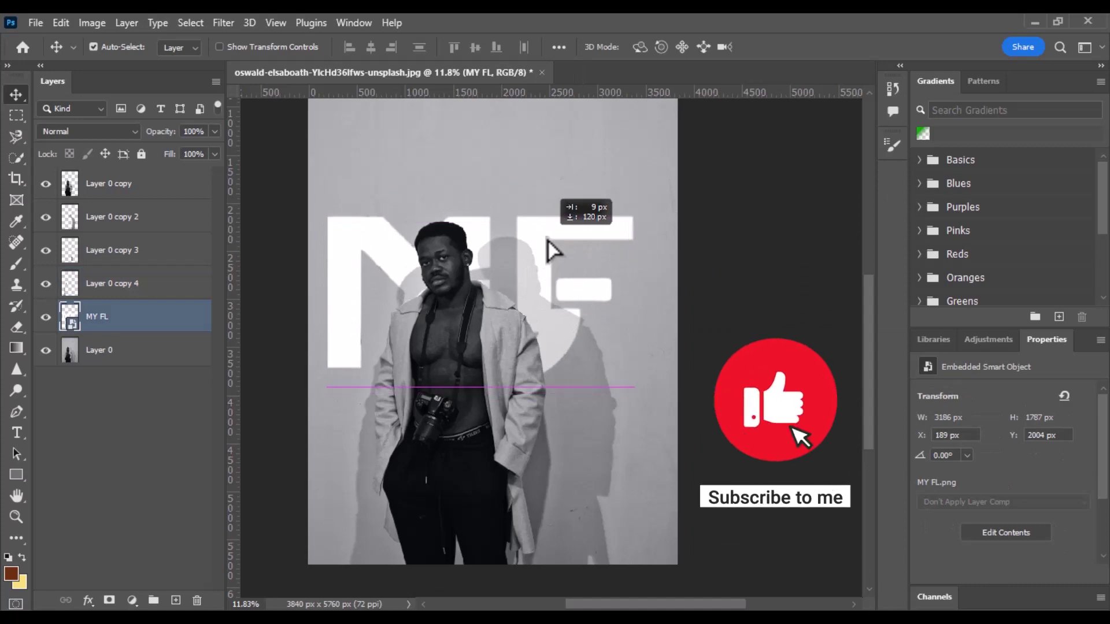
left_click_drag(550, 241, 550, 228)
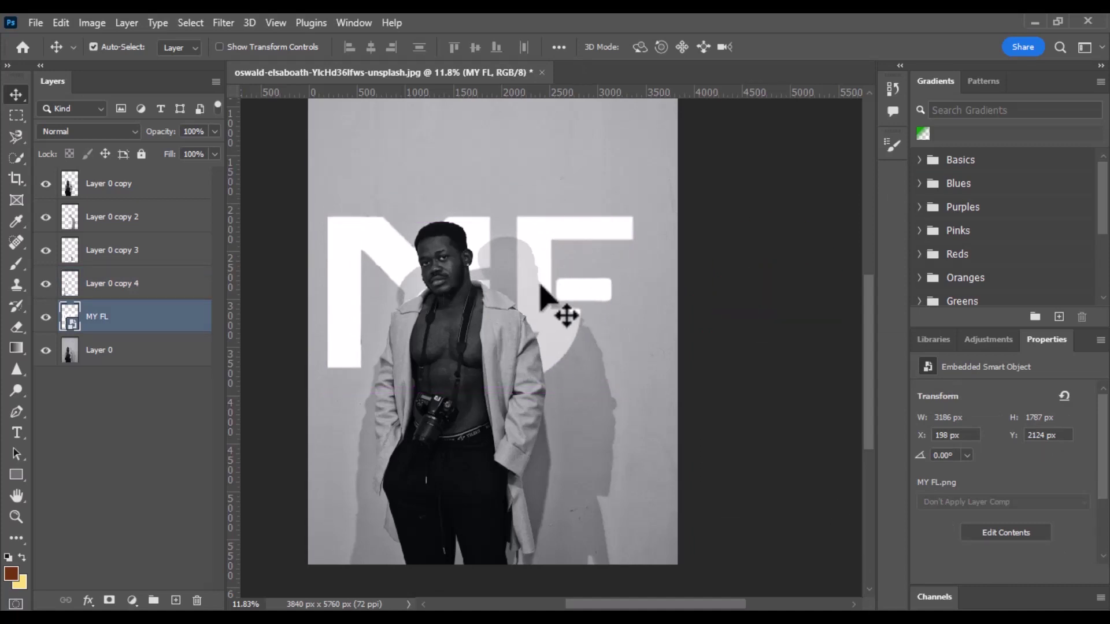
scroll(512, 292, "down", 1)
scroll(497, 292, "down", 1)
scroll(515, 228, "down", 1)
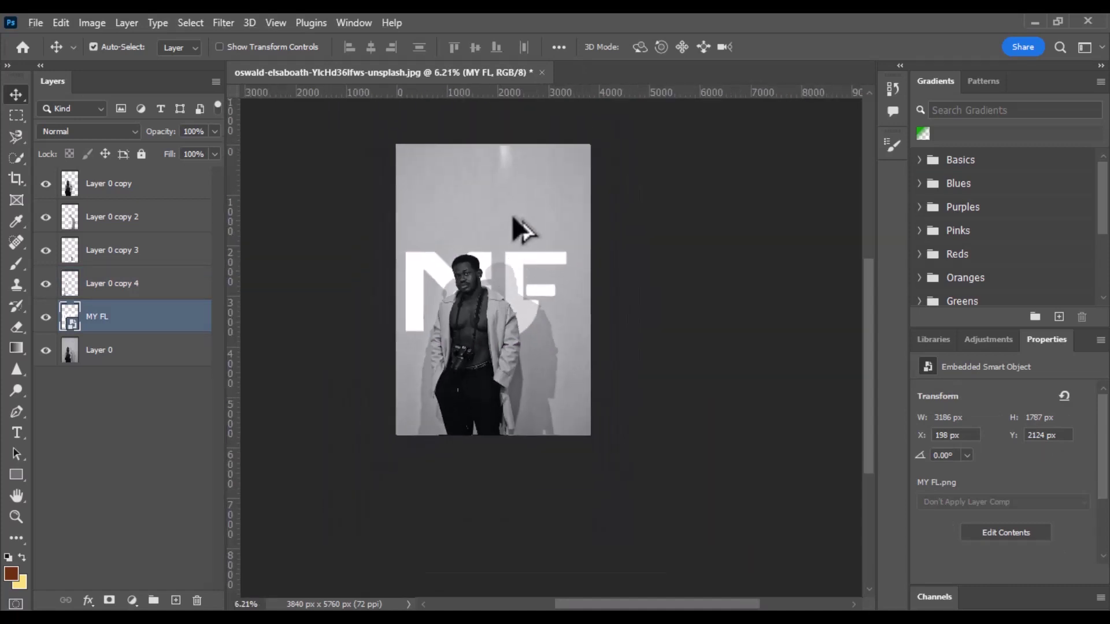
scroll(514, 214, "up", 2)
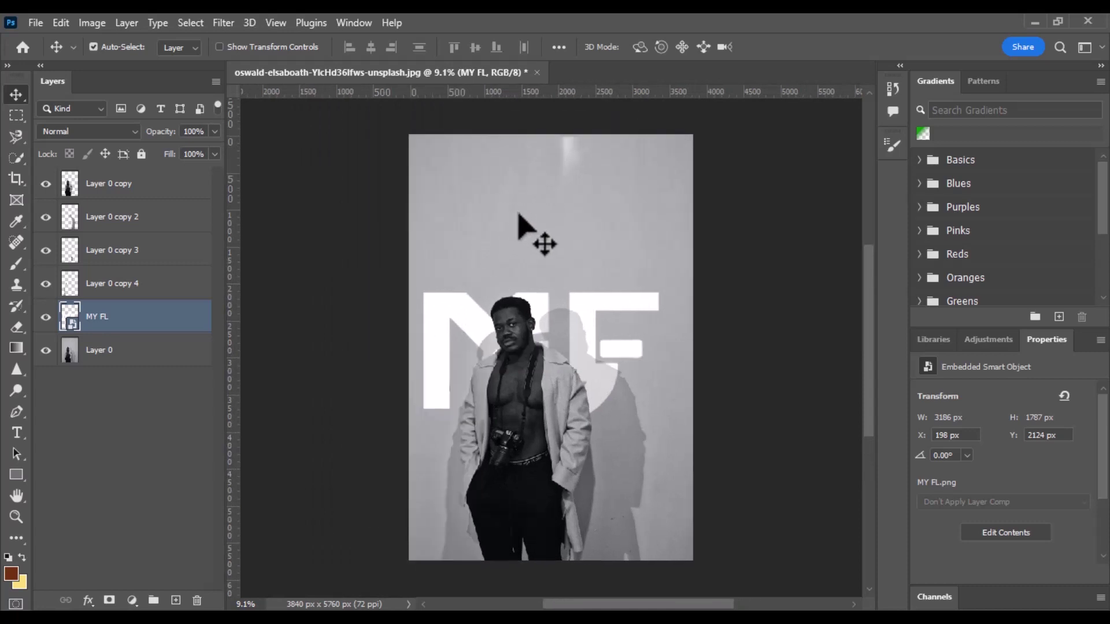